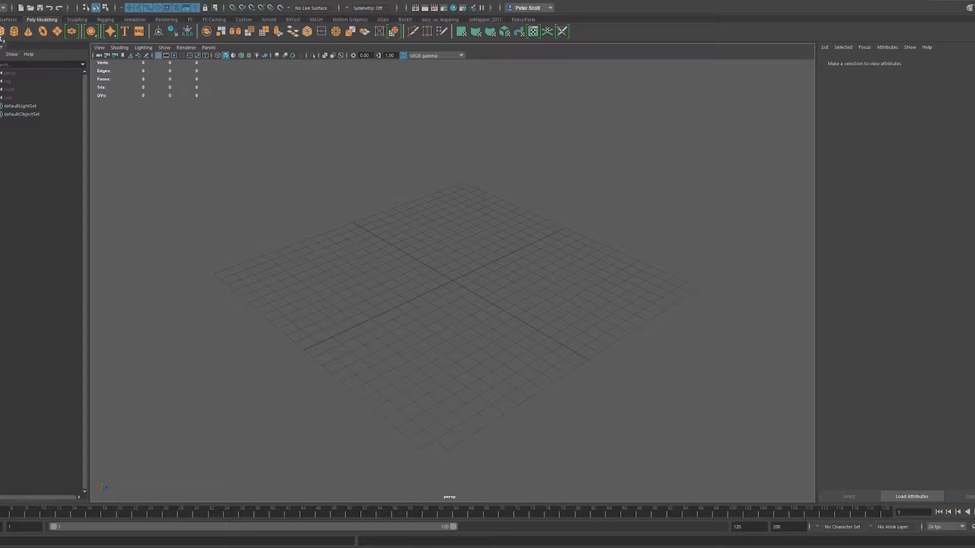
- Create a polygon cube at the origin, switch it to face selection and select its top face
{"action": "left_click", "coordinate": [2, 32]}
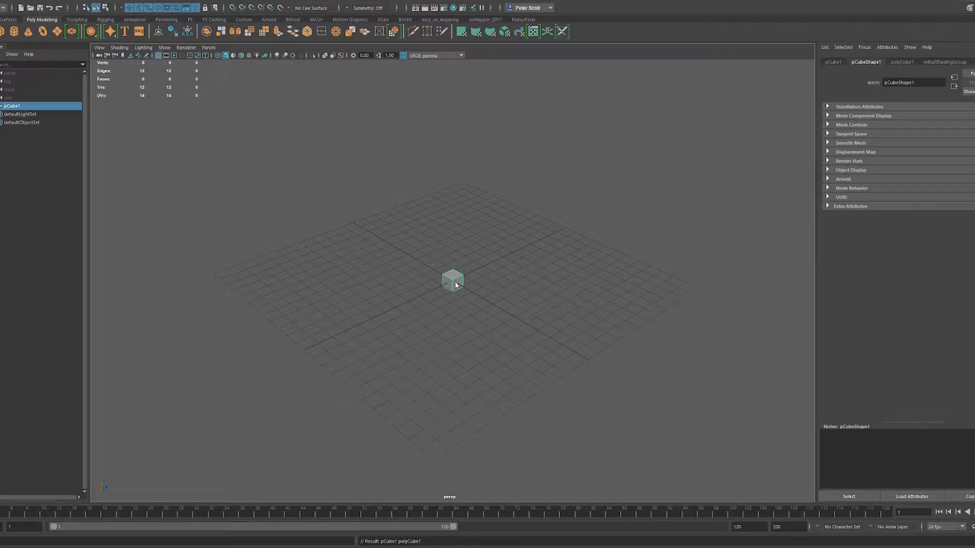
{"action": "scroll", "coordinate": [454, 282], "scroll_direction": "up", "scroll_amount": 6}
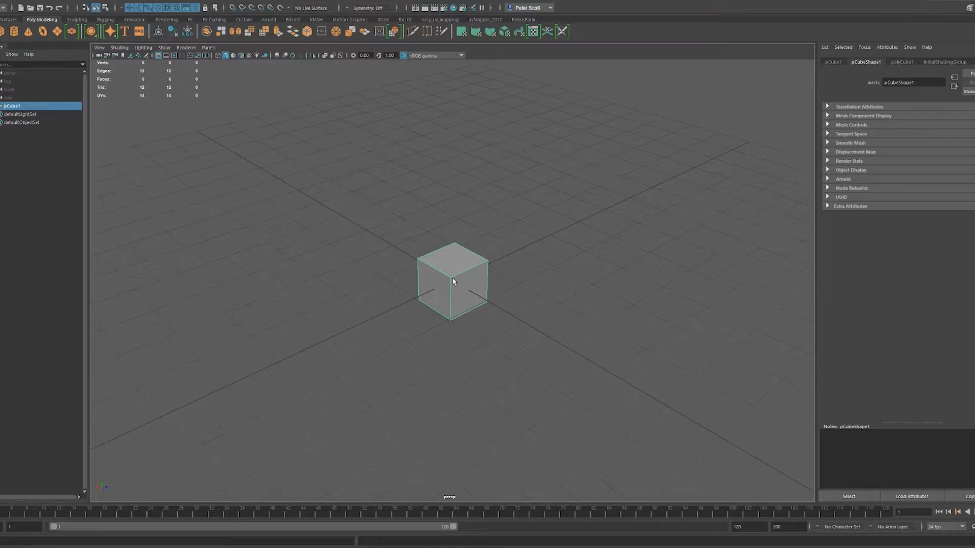
{"action": "right_click", "coordinate": [453, 282]}
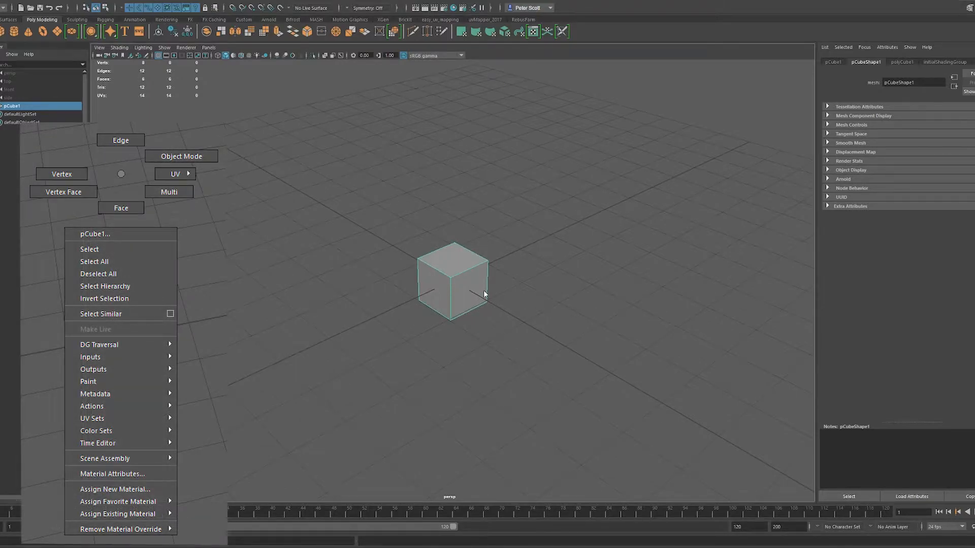
{"action": "left_click", "coordinate": [459, 260]}
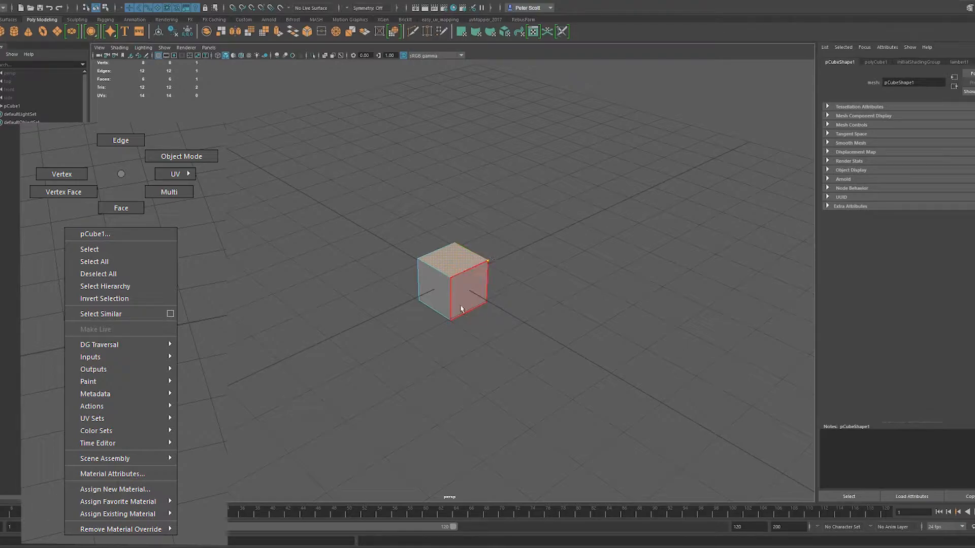
- Select the cube's top face together with one of its bordering edges and apply Wedge Face
{"action": "left_click", "coordinate": [531, 260]}
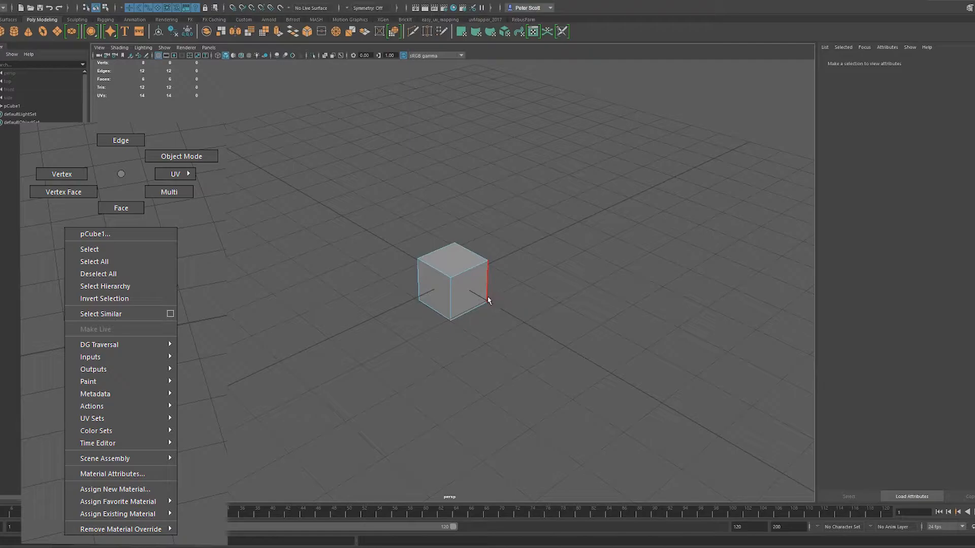
{"action": "right_click_drag", "start_coordinate": [491, 299], "coordinate": [496, 282]}
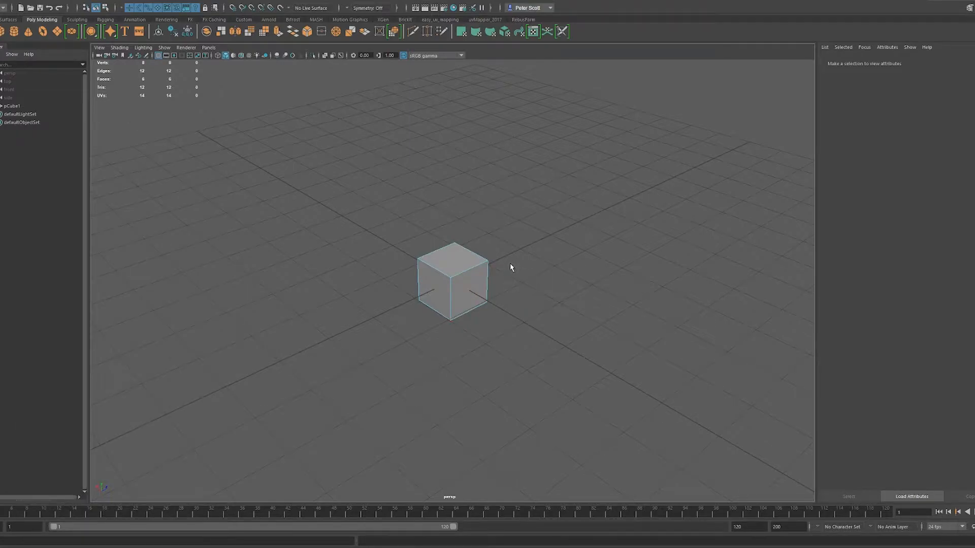
{"action": "left_click_drag", "start_coordinate": [534, 260], "coordinate": [470, 276], "text": "alt"}
{"action": "left_click", "coordinate": [472, 278]}
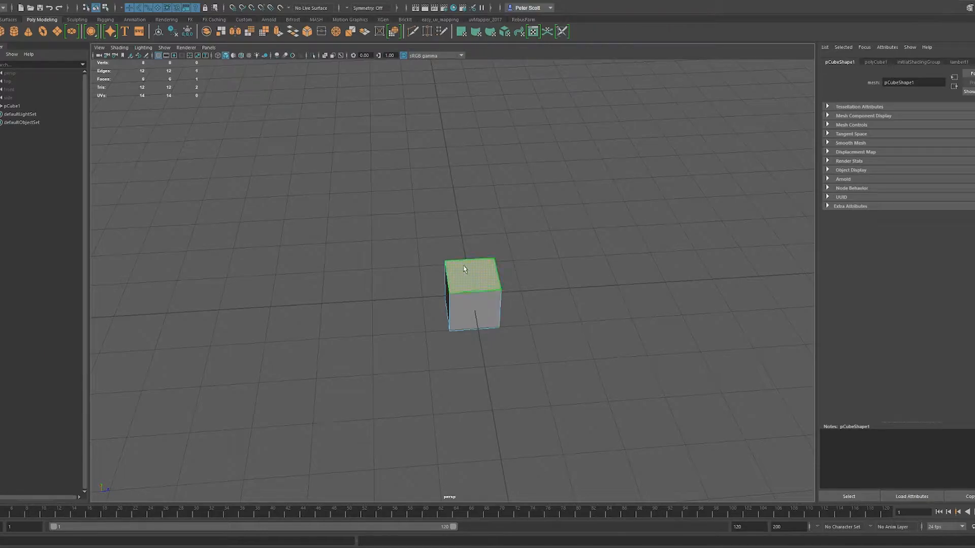
{"action": "right_click_drag", "start_coordinate": [476, 283], "coordinate": [440, 289], "text": "shift"}
{"action": "left_click_drag", "start_coordinate": [487, 301], "coordinate": [543, 283], "text": "alt"}
- Set the wedge's divisions to 12
{"action": "left_click", "coordinate": [684, 296]}
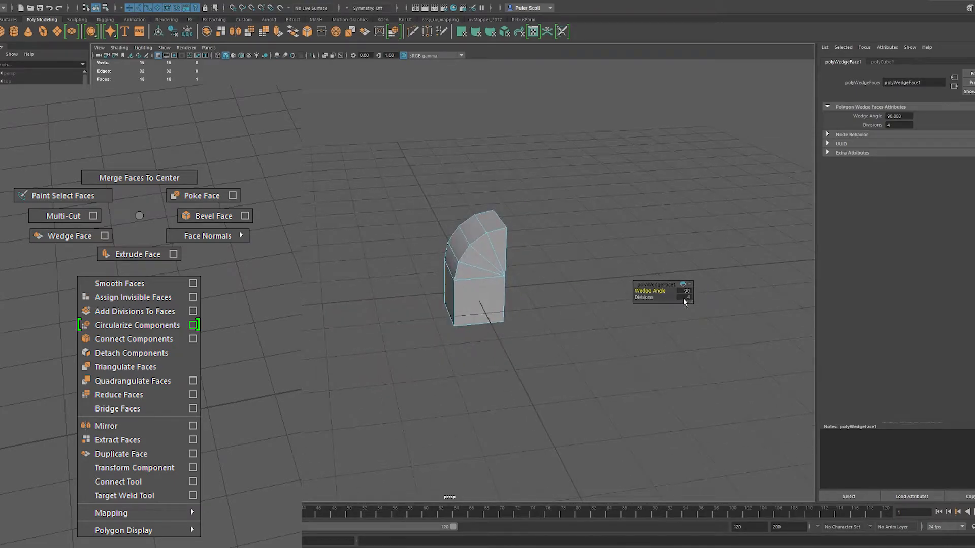
{"action": "type", "text": "12"}
{"action": "key", "text": "Return"}
- Try a different wedge angle on the wedged face and undo the change
{"action": "left_click", "coordinate": [665, 290]}
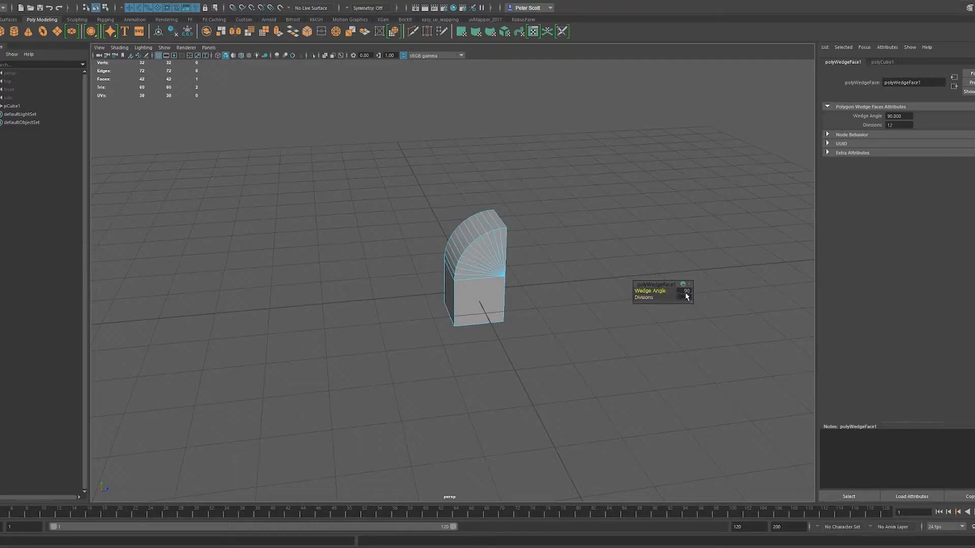
{"action": "middle_click_drag", "start_coordinate": [659, 291], "coordinate": [660, 319]}
{"action": "key", "text": "ctrl+z"}
- Return to object mode and delete the wedged cube
{"action": "left_click_drag", "start_coordinate": [554, 299], "coordinate": [576, 318], "text": "alt"}
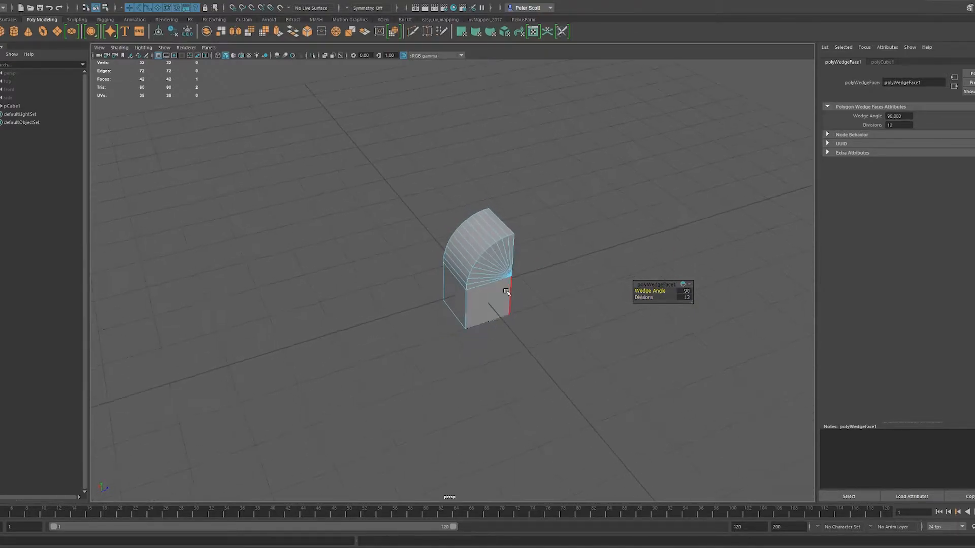
{"action": "key", "text": "F8"}
{"action": "key", "text": "Delete"}
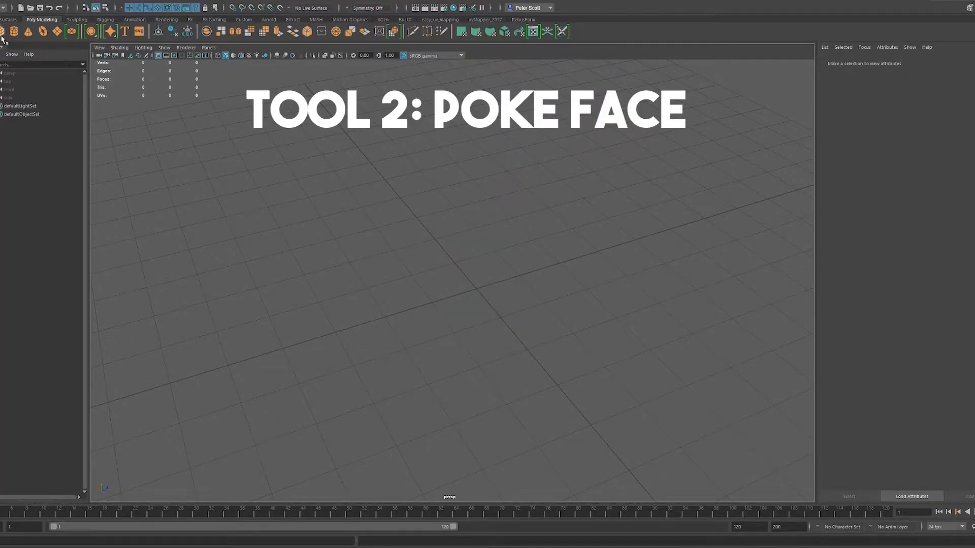
- Create a new polygon cube and apply Poke Face to its top face
{"action": "left_click", "coordinate": [2, 33]}
{"action": "right_click", "coordinate": [495, 288], "text": "shift"}
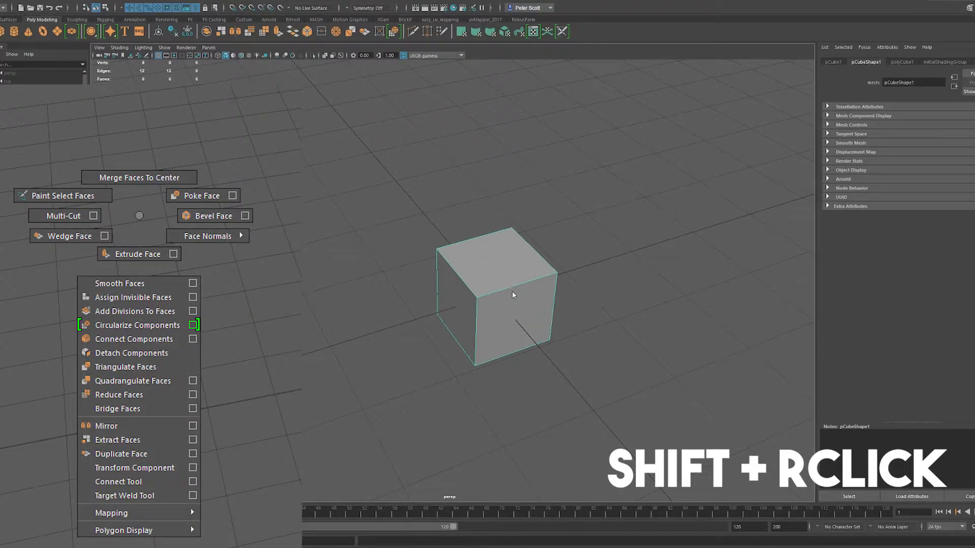
{"action": "left_click", "coordinate": [500, 276]}
{"action": "right_click_drag", "start_coordinate": [518, 260], "coordinate": [544, 240], "text": "shift"}
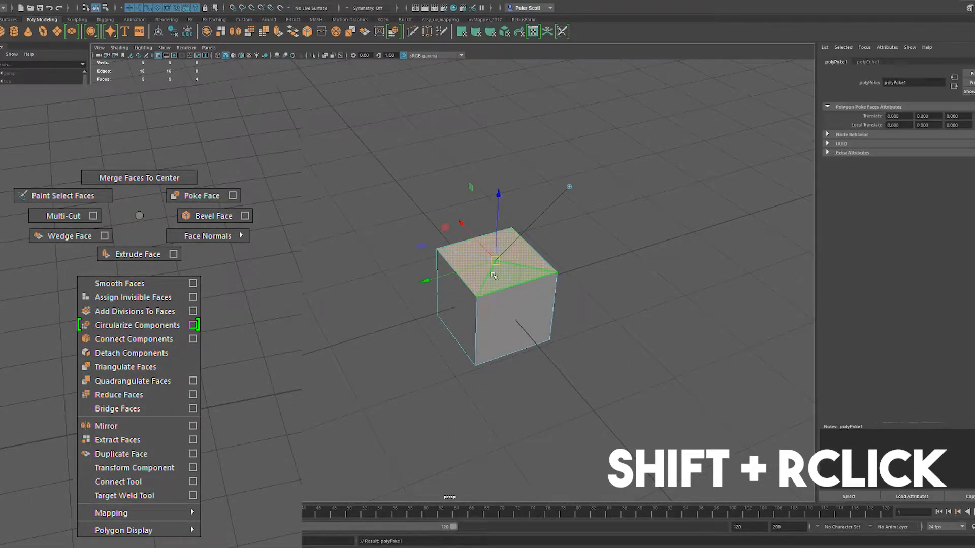
{"action": "left_click", "coordinate": [565, 248]}
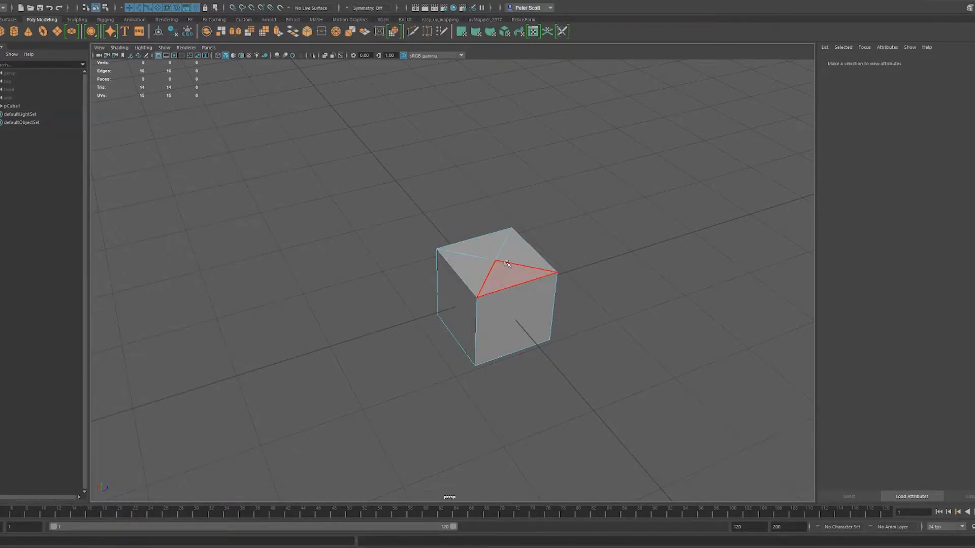
- Select the centre vertex of the poked face, return to object mode and delete the cube
{"action": "key", "text": "F9"}
{"action": "left_click", "coordinate": [495, 262]}
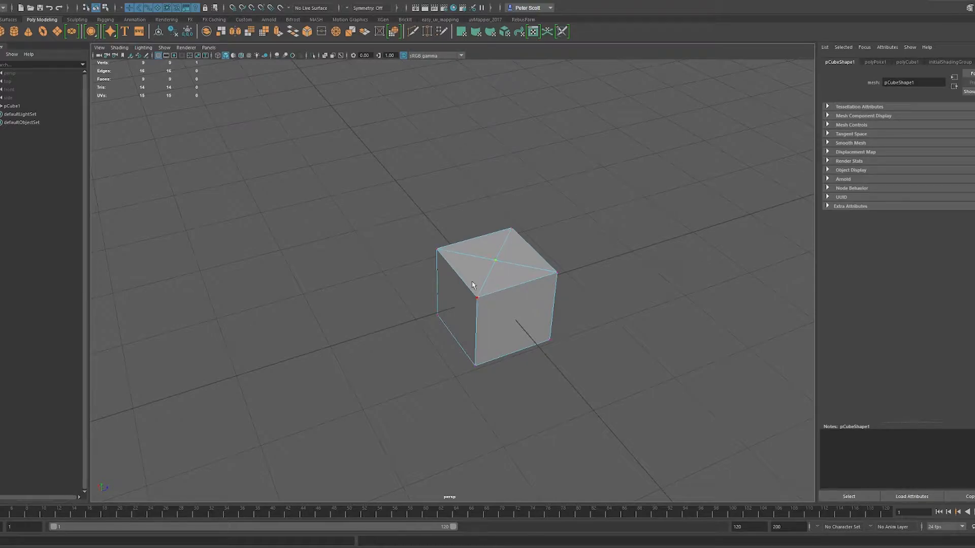
{"action": "key", "text": "F8"}
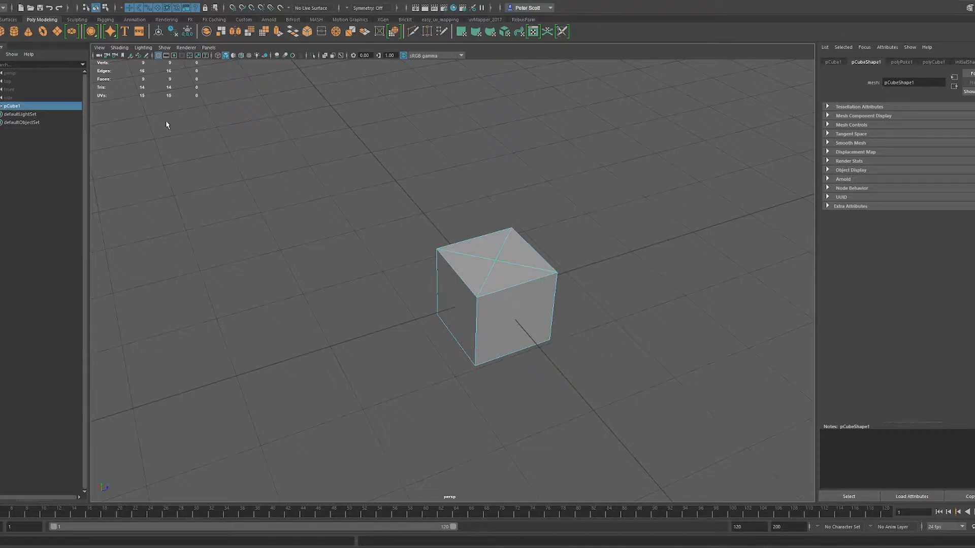
{"action": "key", "text": "Delete"}
- Create a polygon cylinder and delete its top and bottom cap faces
{"action": "left_click", "coordinate": [14, 32]}
{"action": "scroll", "coordinate": [480, 252], "scroll_direction": "up", "scroll_amount": 3}
{"action": "right_click_drag", "start_coordinate": [501, 252], "coordinate": [496, 269]}
{"action": "left_click_drag", "start_coordinate": [511, 252], "coordinate": [523, 266], "text": "alt"}
{"action": "left_click_drag", "start_coordinate": [516, 314], "coordinate": [504, 258]}
{"action": "key", "text": "Delete"}
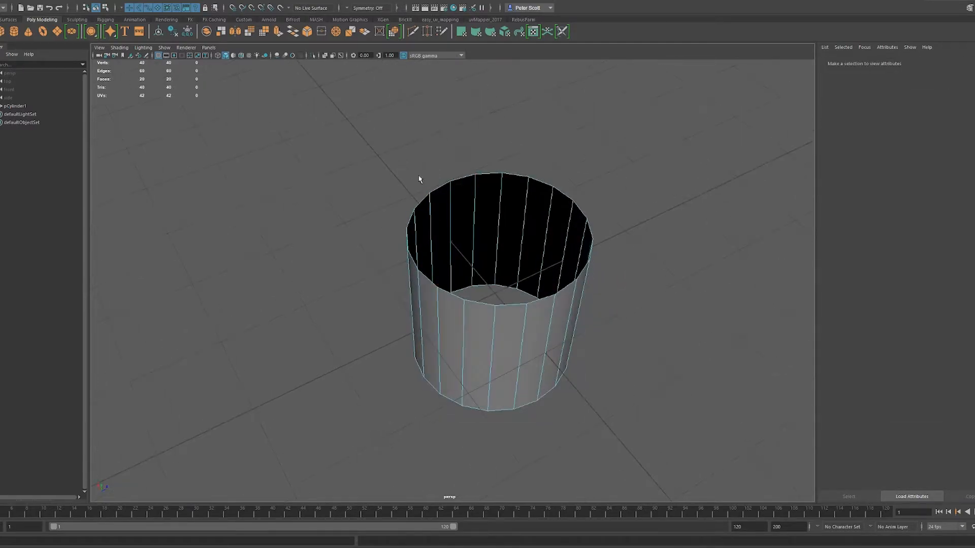
- Select the border edge loop around the cylinder's open top and fill the hole with a single face
{"action": "key", "text": "F10"}
{"action": "double_click", "coordinate": [496, 176]}
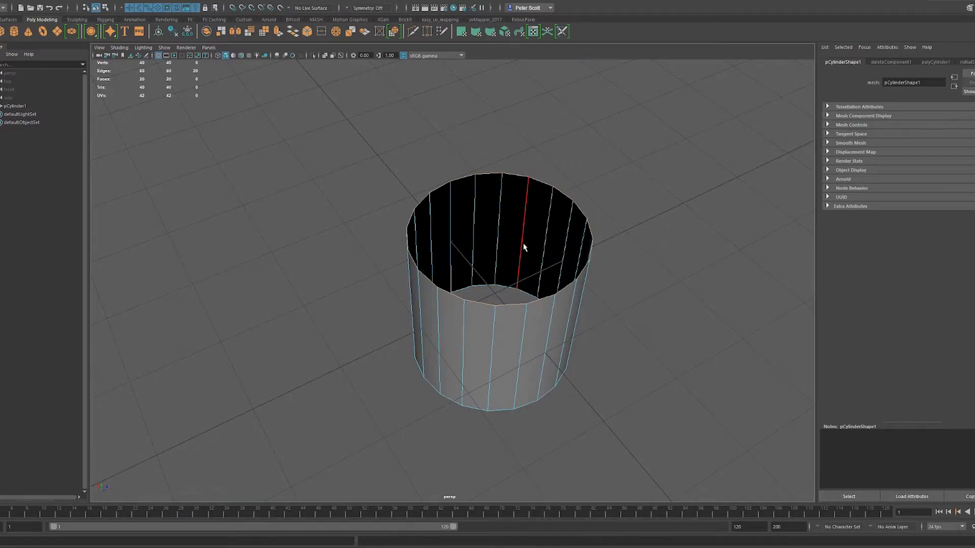
{"action": "left_click_drag", "start_coordinate": [535, 270], "coordinate": [468, 228], "text": "alt"}
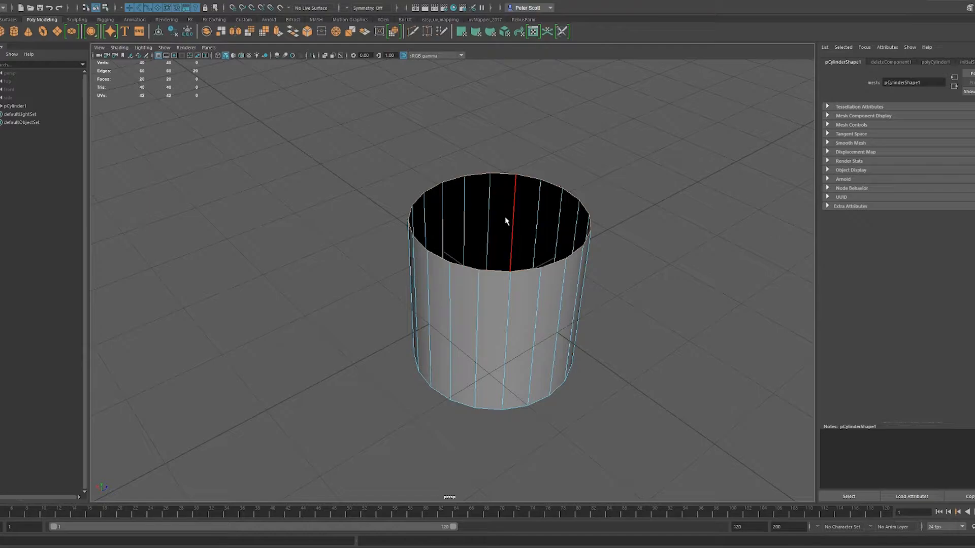
{"action": "right_click_drag", "start_coordinate": [513, 229], "coordinate": [509, 315], "text": "shift"}
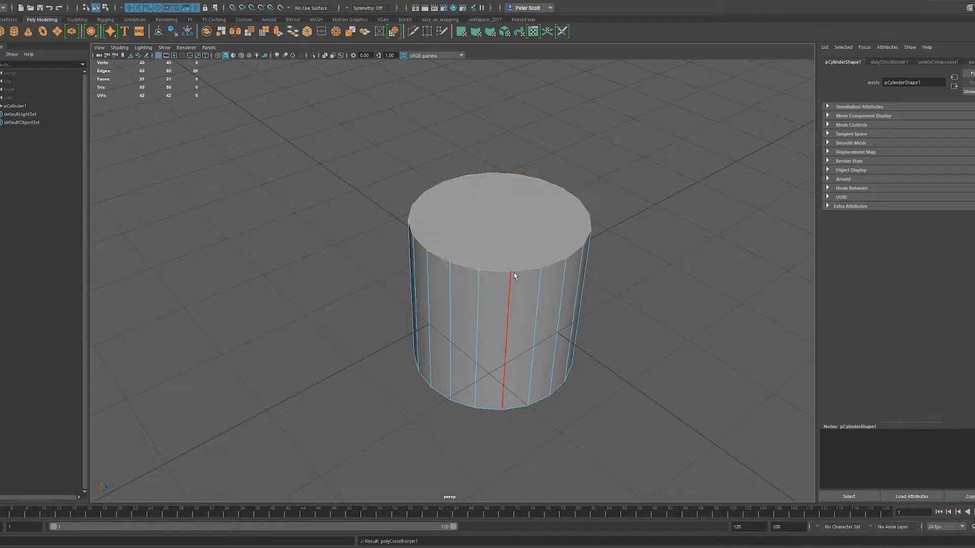
- Select the cylinder's new top cap face and apply Poke Face to it
{"action": "left_click_drag", "start_coordinate": [564, 207], "coordinate": [546, 217], "text": "alt"}
{"action": "middle_click_drag", "start_coordinate": [541, 246], "coordinate": [518, 226], "text": "alt"}
{"action": "mouse_move", "coordinate": [517, 226]}
{"action": "left_mouse_down", "text": "alt"}
{"action": "mouse_move", "coordinate": [520, 235]}
{"action": "mouse_move", "coordinate": [508, 235]}
{"action": "left_mouse_up", "text": "alt"}
{"action": "key", "text": "F11"}
{"action": "left_click", "coordinate": [480, 236]}
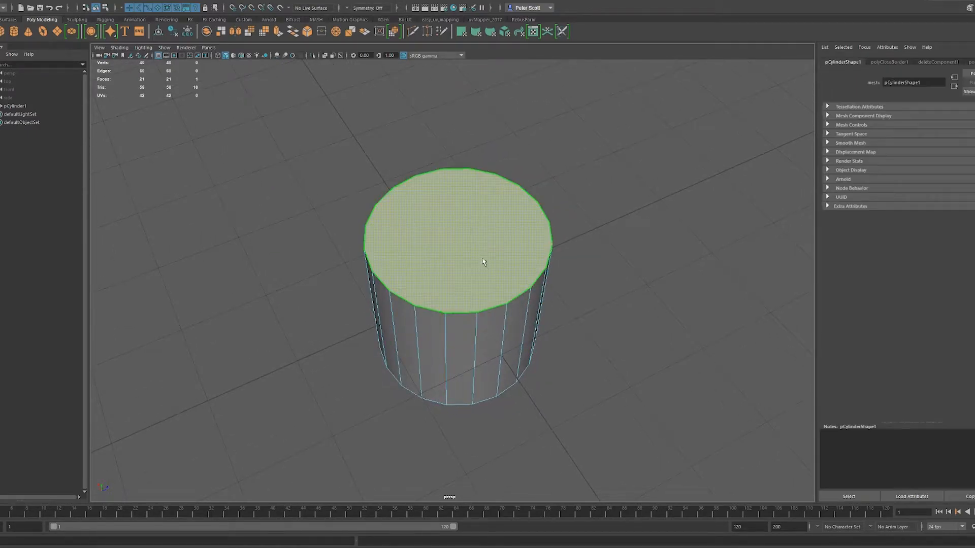
{"action": "right_click_drag", "start_coordinate": [505, 219], "coordinate": [516, 236], "text": "shift"}
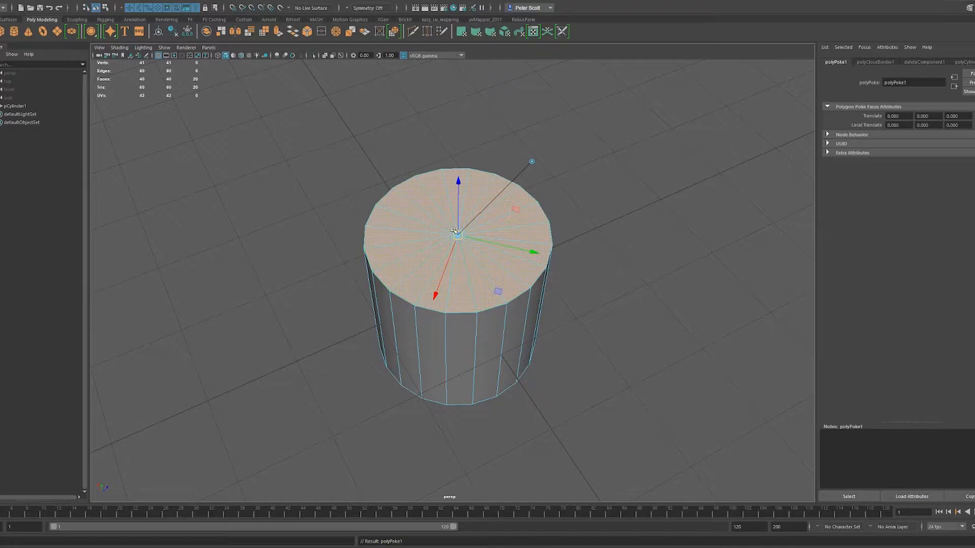
- Return to object mode and delete the poked cylinder
{"action": "right_click_drag", "start_coordinate": [461, 249], "coordinate": [491, 229]}
{"action": "left_click_drag", "start_coordinate": [502, 266], "coordinate": [521, 276], "text": "alt"}
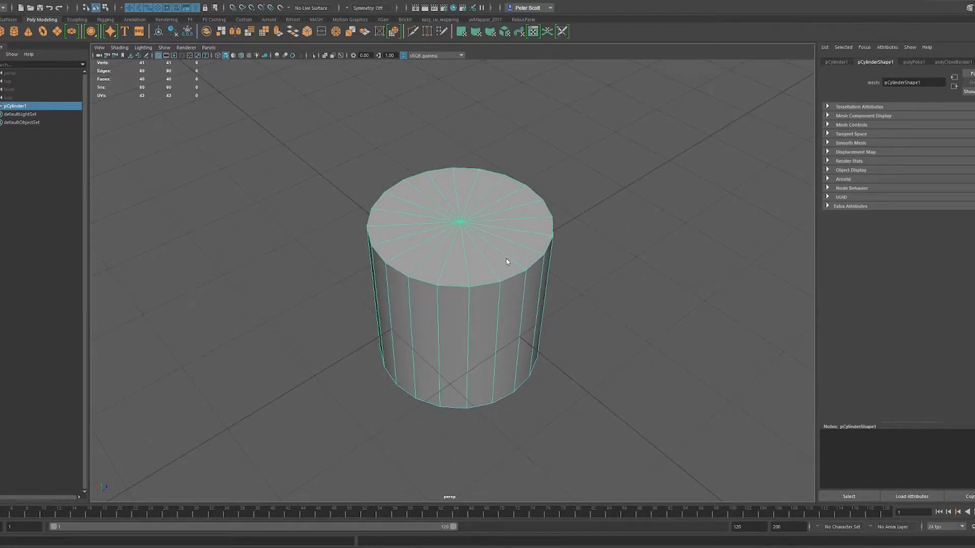
{"action": "key", "text": "Delete"}
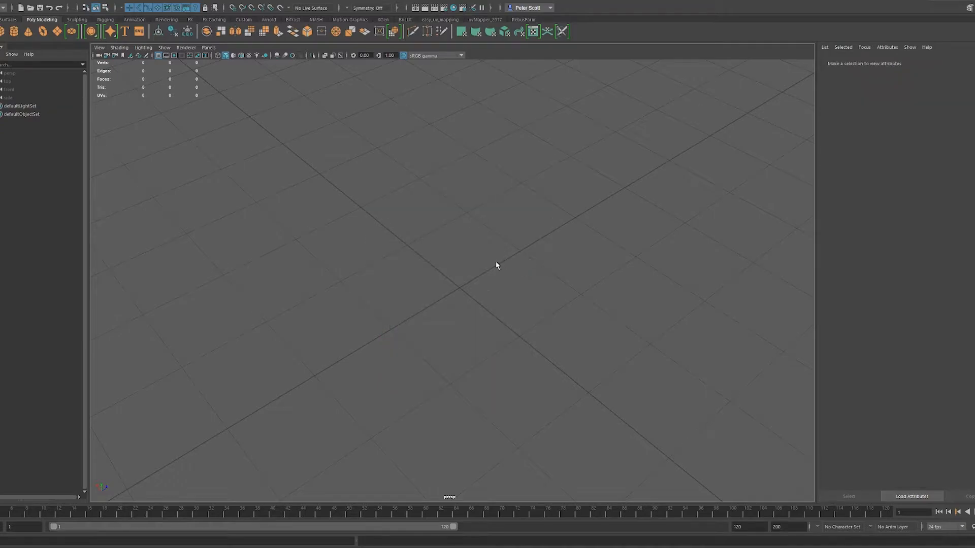
- Create a polygon sphere and select one quad face on its front side in face mode
{"action": "left_click", "coordinate": [12, 31]}
{"action": "left_click_drag", "start_coordinate": [516, 301], "coordinate": [515, 283], "text": "alt"}
{"action": "scroll", "coordinate": [479, 282], "scroll_direction": "up", "scroll_amount": 3}
{"action": "scroll", "coordinate": [479, 282], "scroll_direction": "up", "scroll_amount": 2}
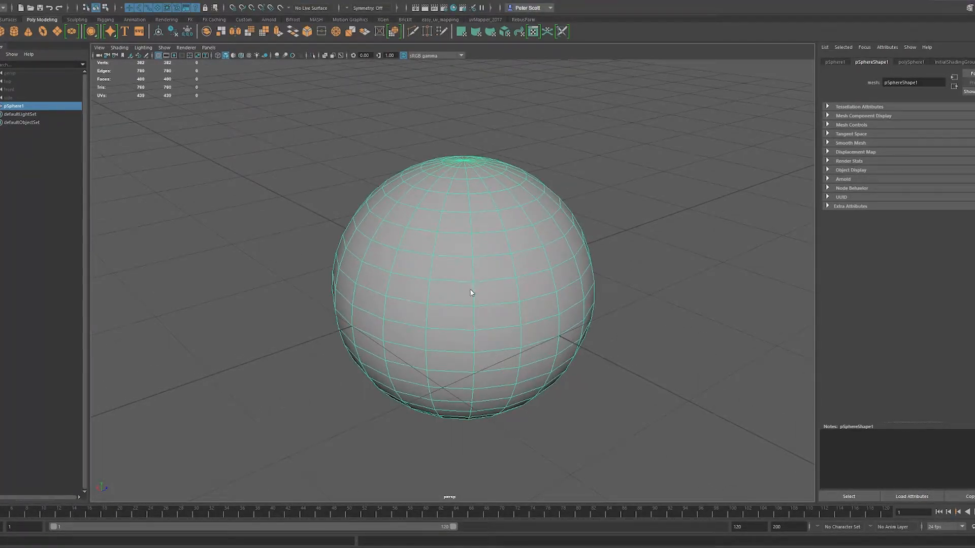
{"action": "key", "text": "F11"}
{"action": "scroll", "coordinate": [472, 271], "scroll_direction": "up", "scroll_amount": 3}
{"action": "left_click", "coordinate": [474, 270]}
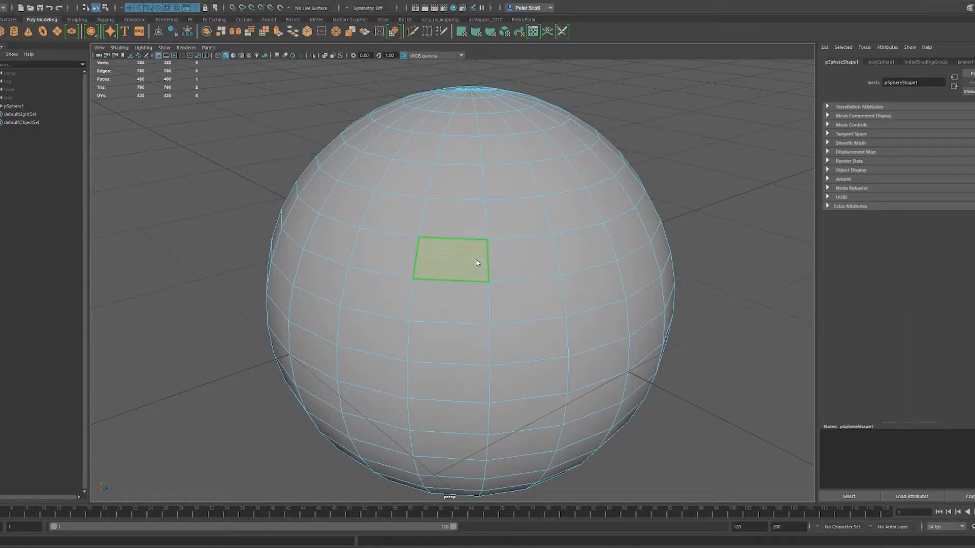
- Delete the four edges meeting at one vertex on the sphere's front, merging the surrounding quads into one large face
{"action": "key", "text": "F10"}
{"action": "left_click", "coordinate": [488, 261]}
{"action": "left_click", "coordinate": [482, 241], "text": "shift"}
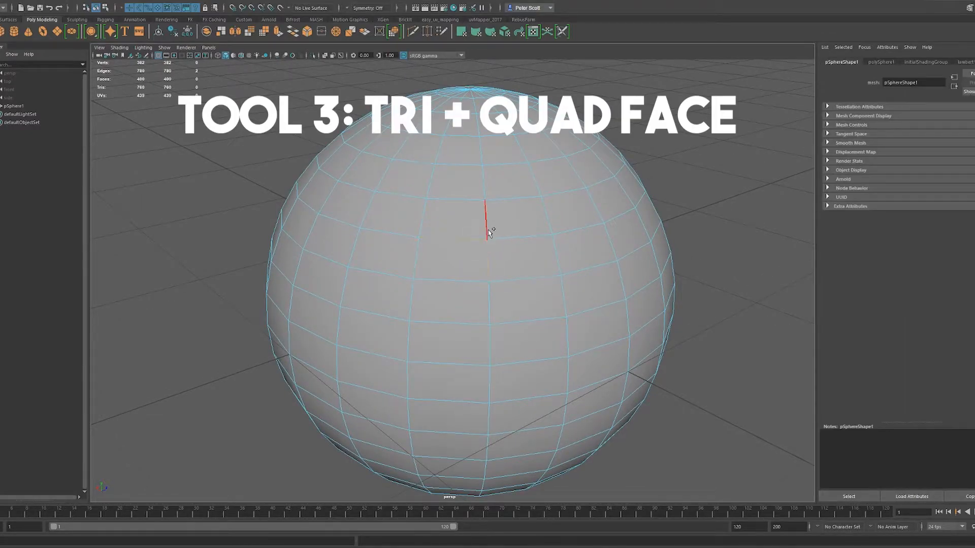
{"action": "key", "text": "Delete"}
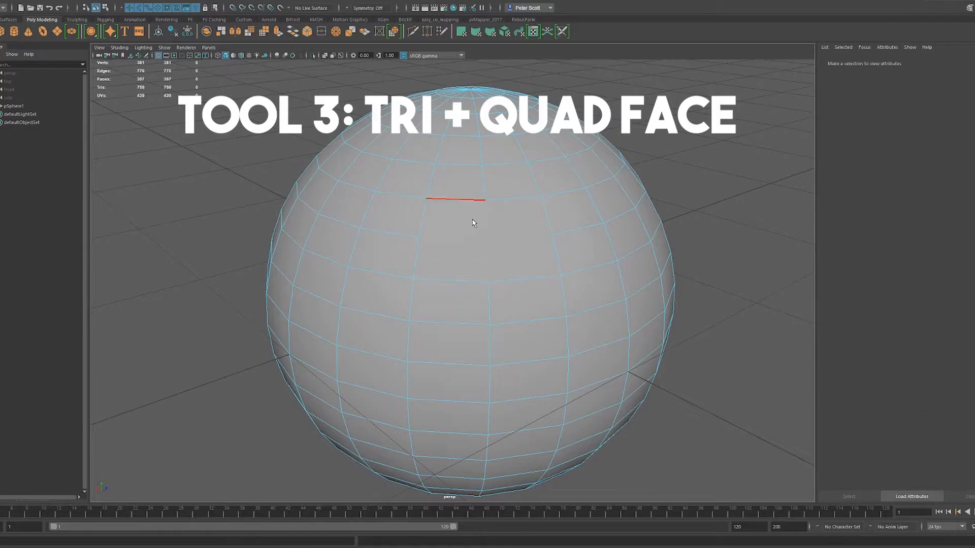
- Select the large merged face on the sphere, triangulate it and quadrangulate the resulting triangles
{"action": "key", "text": "F9"}
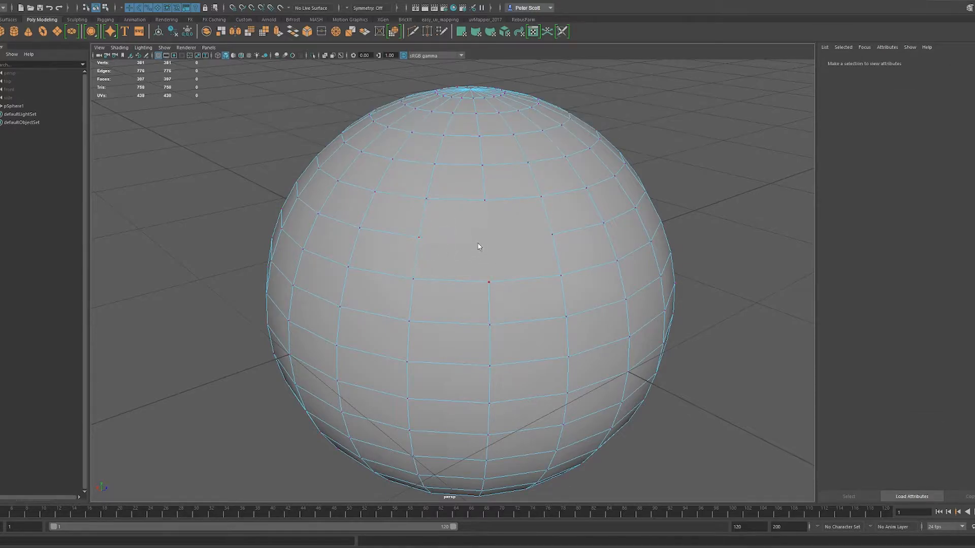
{"action": "key", "text": "F11"}
{"action": "left_click", "coordinate": [476, 260]}
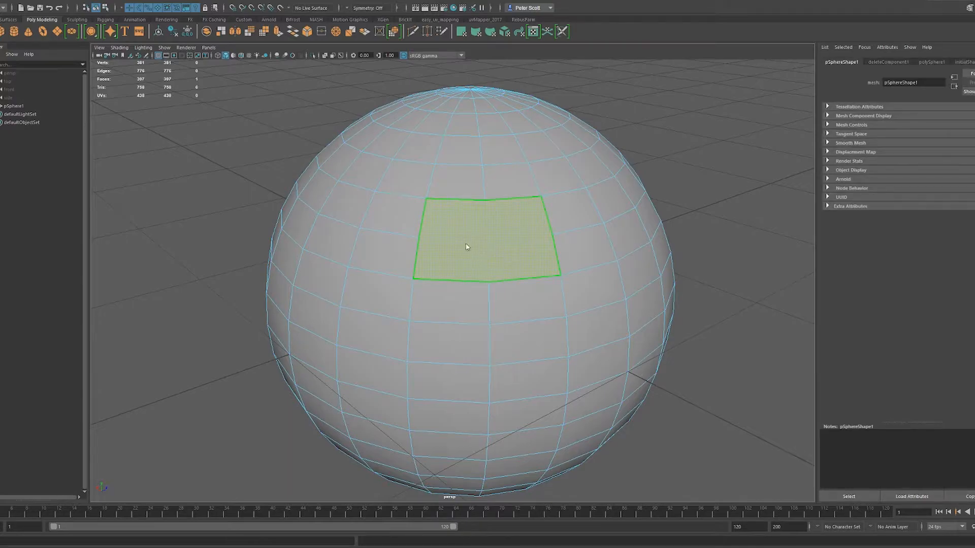
{"action": "key", "text": "F9"}
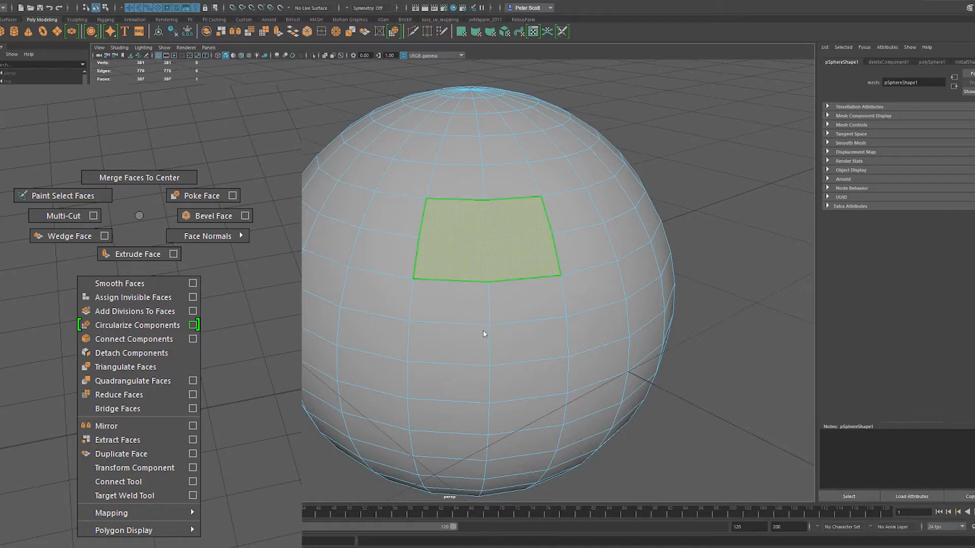
{"action": "right_click_drag", "start_coordinate": [491, 234], "coordinate": [492, 330], "text": "shift"}
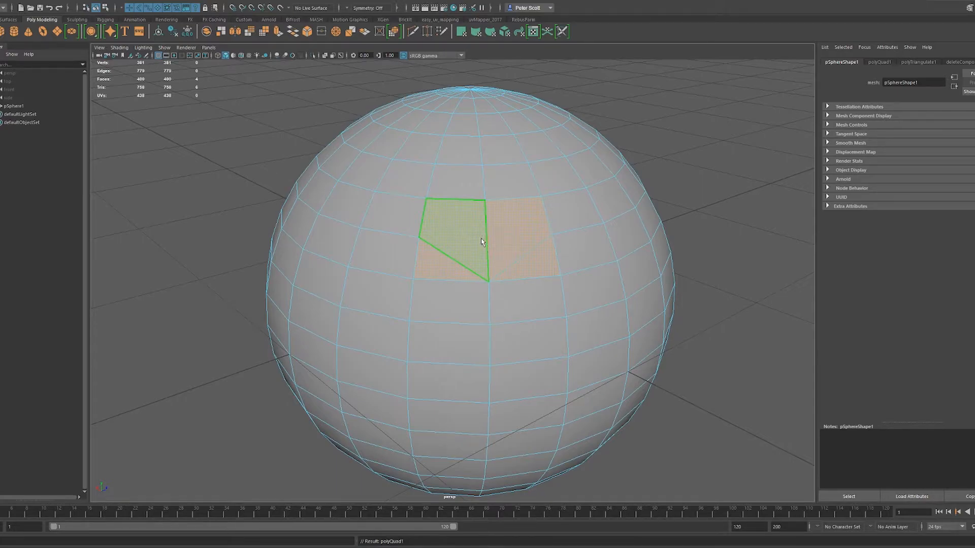
- Return to object mode and delete the sphere to leave an empty scene
{"action": "key", "text": "F8"}
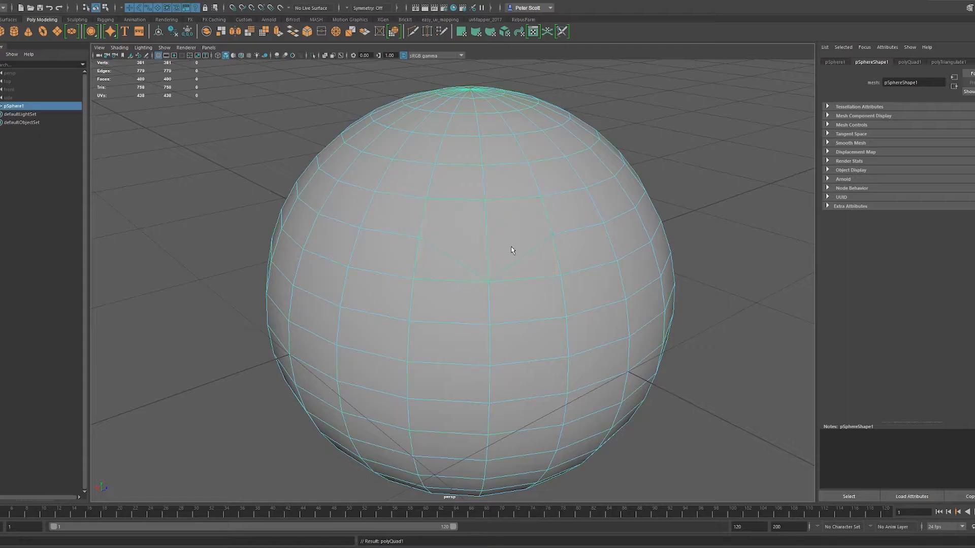
{"action": "left_click_drag", "start_coordinate": [536, 275], "coordinate": [438, 253], "text": "alt"}
{"action": "key", "text": "Delete"}
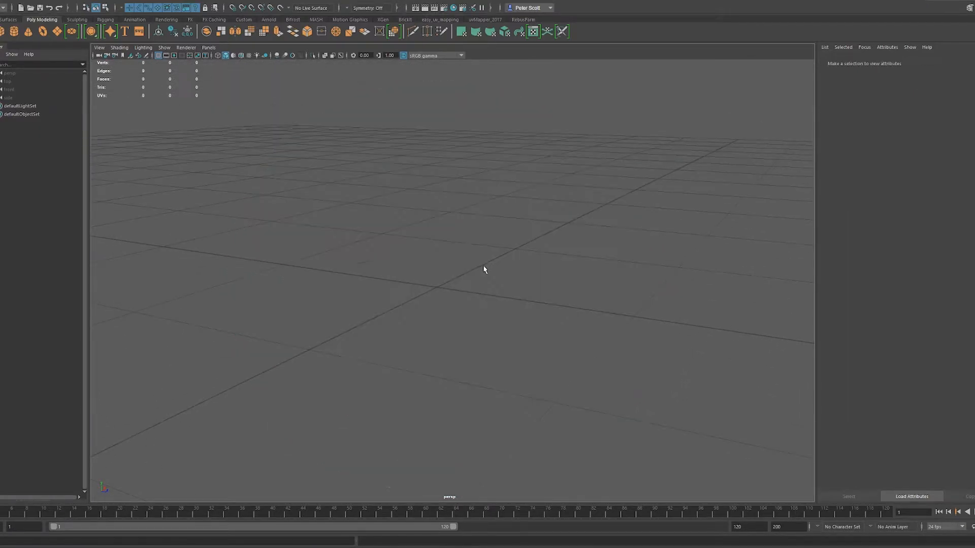
{"action": "scroll", "coordinate": [448, 275], "scroll_direction": "down", "scroll_amount": 5}
{"action": "left_click_drag", "start_coordinate": [438, 277], "coordinate": [500, 285], "text": "alt"}
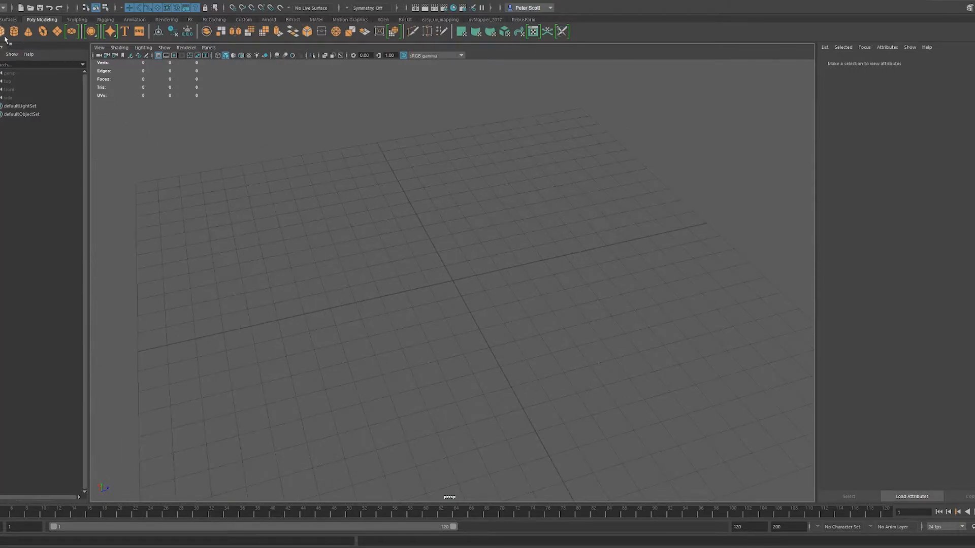
- Create a polygon sphere at the origin and scale it uniformly to about 1.99
{"action": "left_click_drag", "start_coordinate": [452, 281], "coordinate": [486, 268]}
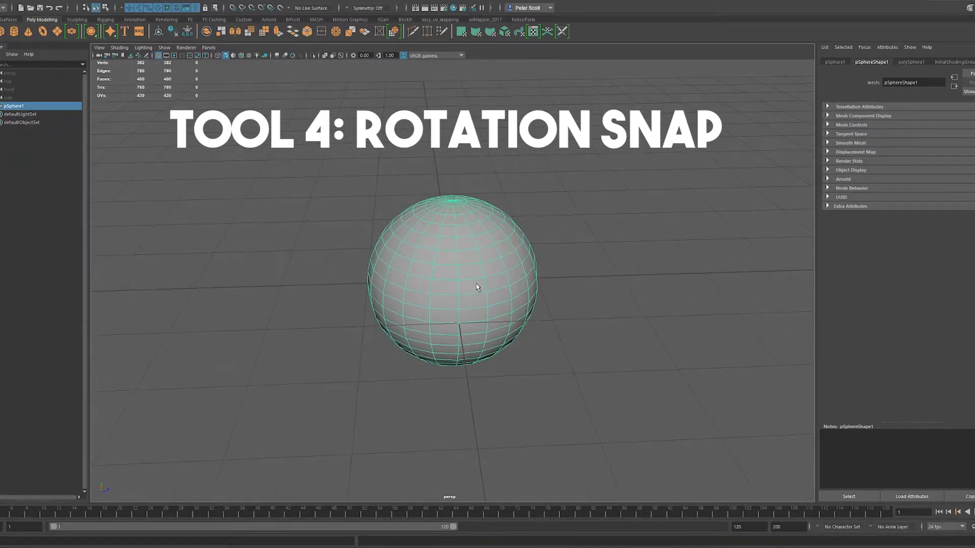
{"action": "key", "text": "r"}
{"action": "left_click_drag", "start_coordinate": [452, 281], "coordinate": [565, 238]}
- Try rotating the sphere freehand with the Rotate tool and undo each rotation
{"action": "key", "text": "e"}
{"action": "left_click_drag", "start_coordinate": [472, 213], "coordinate": [594, 236]}
{"action": "key", "text": "ctrl+z"}
{"action": "left_click_drag", "start_coordinate": [483, 236], "coordinate": [524, 315]}
{"action": "key", "text": "ctrl+z"}
{"action": "left_click_drag", "start_coordinate": [534, 266], "coordinate": [571, 252], "text": "alt"}
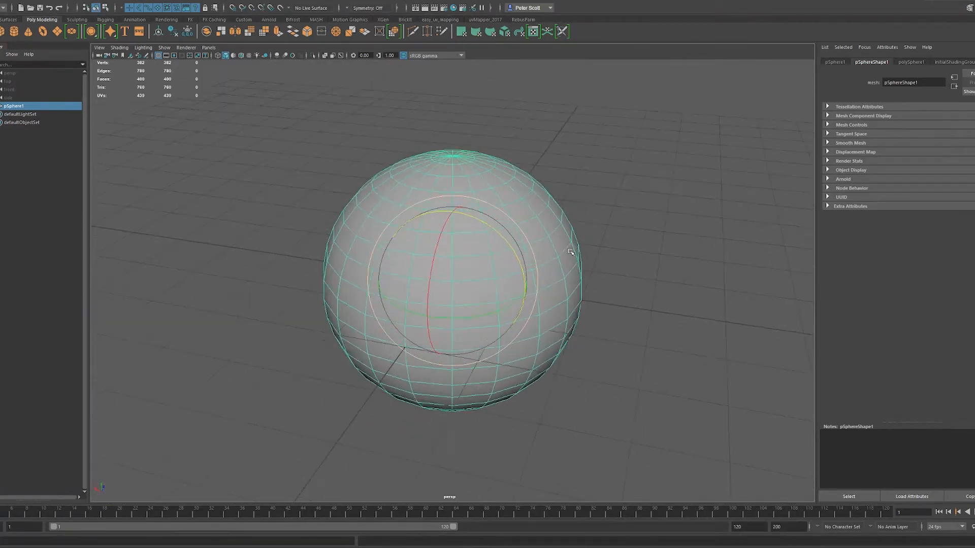
- Set the sphere's Z rotation to 90 degrees numerically, undo it and return to the sphere's shape attributes
{"action": "left_click", "coordinate": [834, 62]}
{"action": "left_click", "coordinate": [954, 126]}
{"action": "type", "text": "90"}
{"action": "key", "text": "Return"}
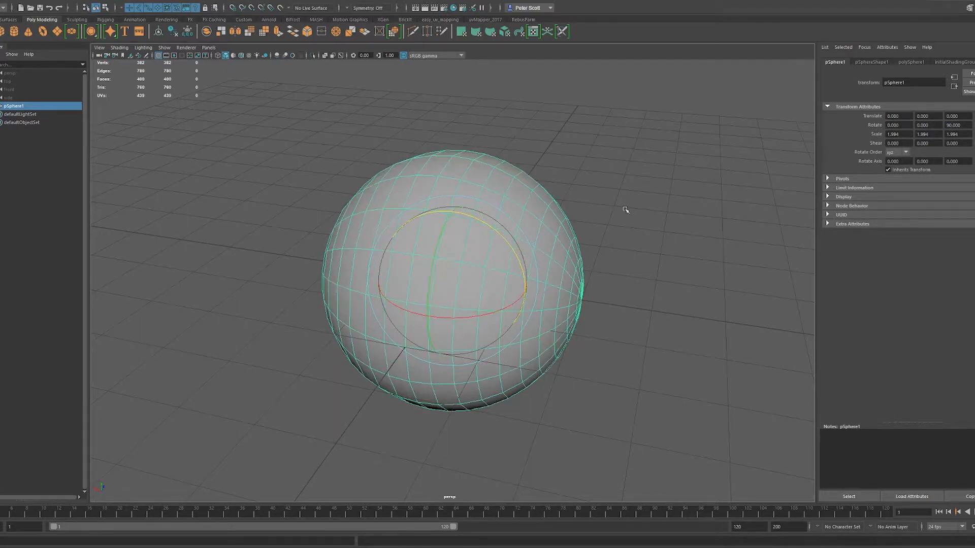
{"action": "left_click_drag", "start_coordinate": [653, 224], "coordinate": [534, 242], "text": "alt"}
{"action": "key", "text": "ctrl+z"}
{"action": "left_click", "coordinate": [864, 64]}
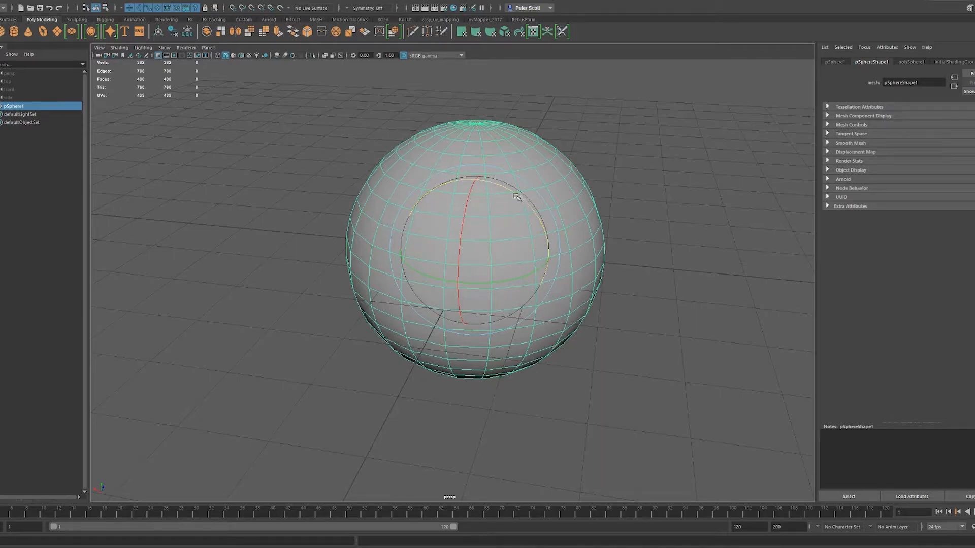
- Rotate the sphere a quarter turn about its Z axis with rotation snapping, and delete the sphere
{"action": "mouse_move", "coordinate": [507, 192]}
{"action": "left_mouse_down"}
{"action": "mouse_move", "coordinate": [545, 232]}
{"action": "mouse_move", "coordinate": [523, 192]}
{"action": "mouse_move", "coordinate": [488, 178]}
{"action": "mouse_move", "coordinate": [554, 212]}
{"action": "left_mouse_up"}
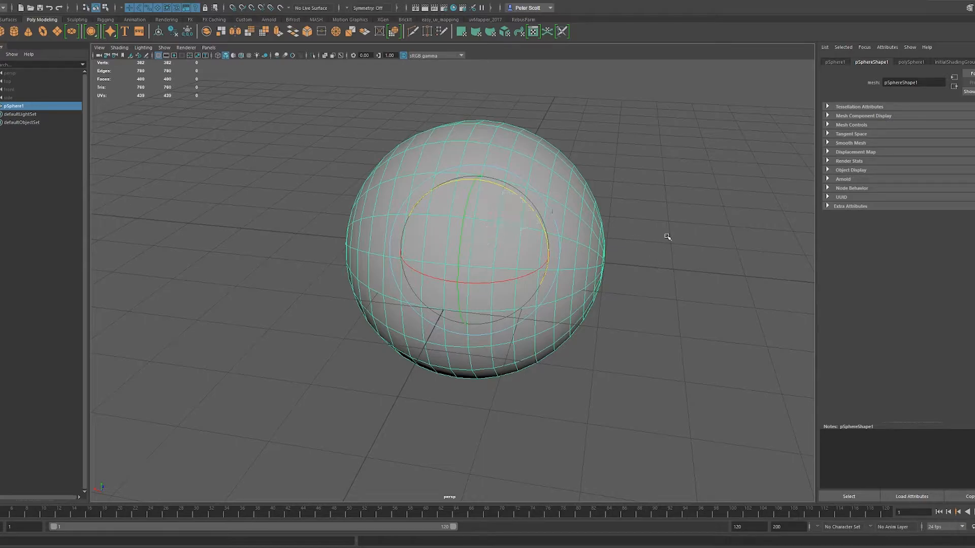
{"action": "left_click_drag", "start_coordinate": [665, 239], "coordinate": [648, 229], "text": "alt"}
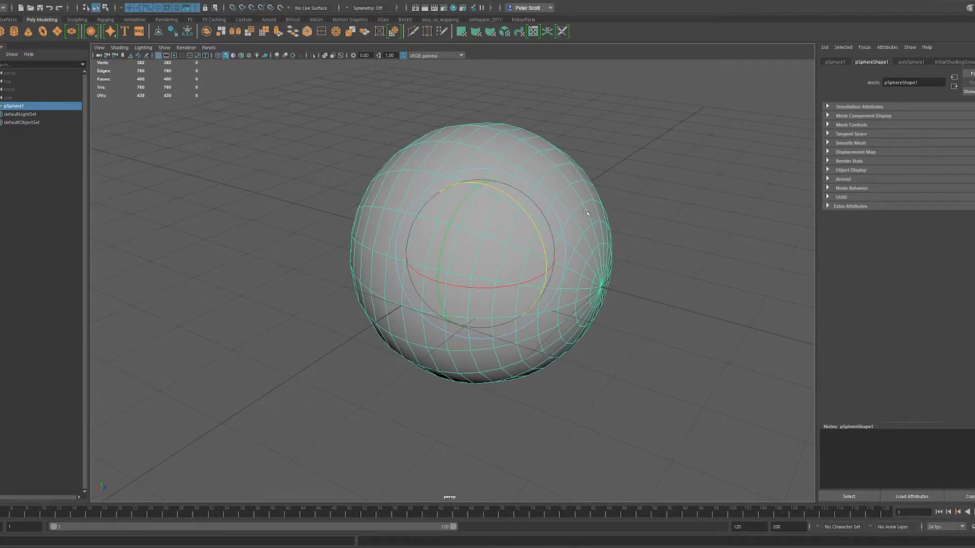
{"action": "key", "text": "Delete"}
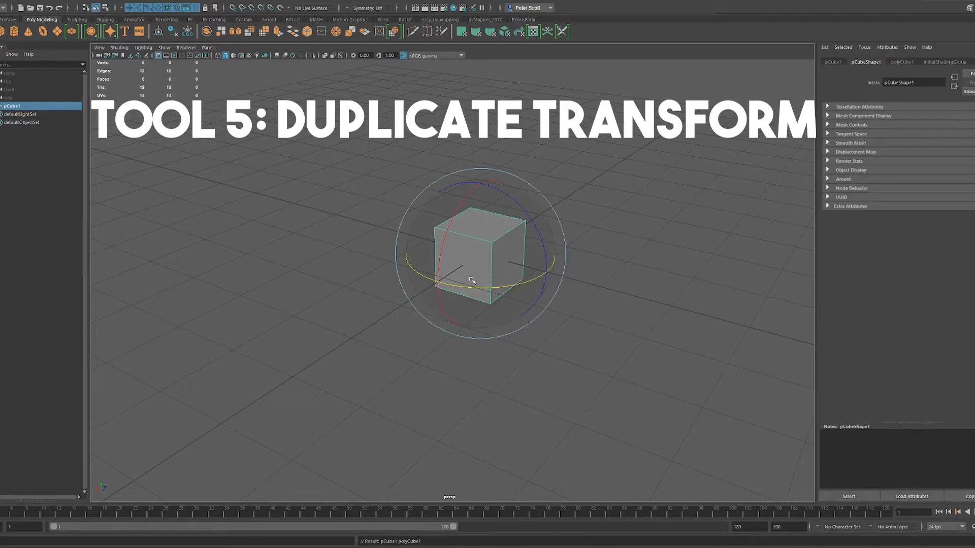
- Create a polygon cube and scale it into a long, flat plank along the X axis
{"action": "left_click_drag", "start_coordinate": [591, 292], "coordinate": [621, 299], "text": "alt"}
{"action": "key", "text": "w"}
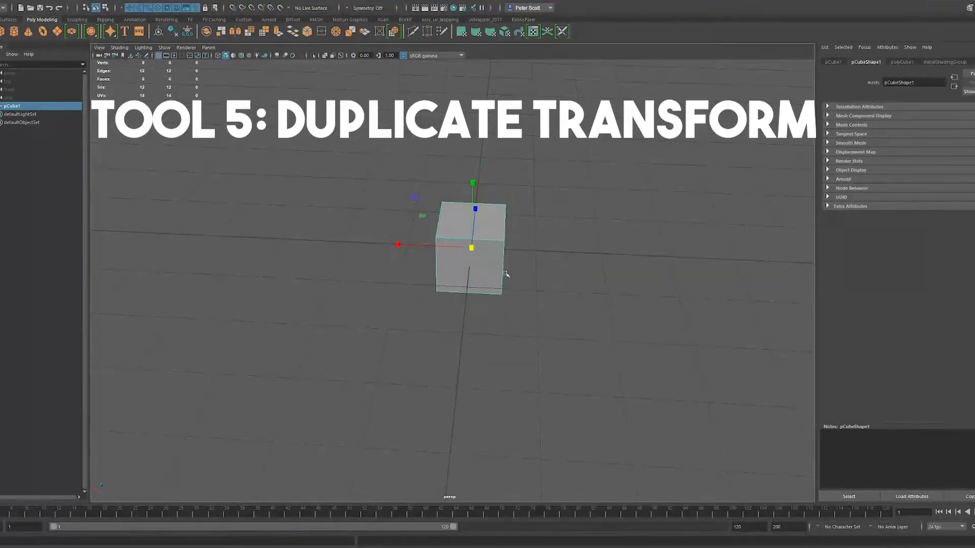
{"action": "left_click_drag", "start_coordinate": [399, 246], "coordinate": [3, 226]}
{"action": "left_click_drag", "start_coordinate": [472, 219], "coordinate": [562, 264], "text": "alt"}
{"action": "key", "text": "w"}
- Duplicate the plank three times, moving each copy sideways and slightly up to form ascending stair steps
{"action": "key", "text": "ctrl+d"}
{"action": "left_click_drag", "start_coordinate": [525, 233], "coordinate": [526, 223]}
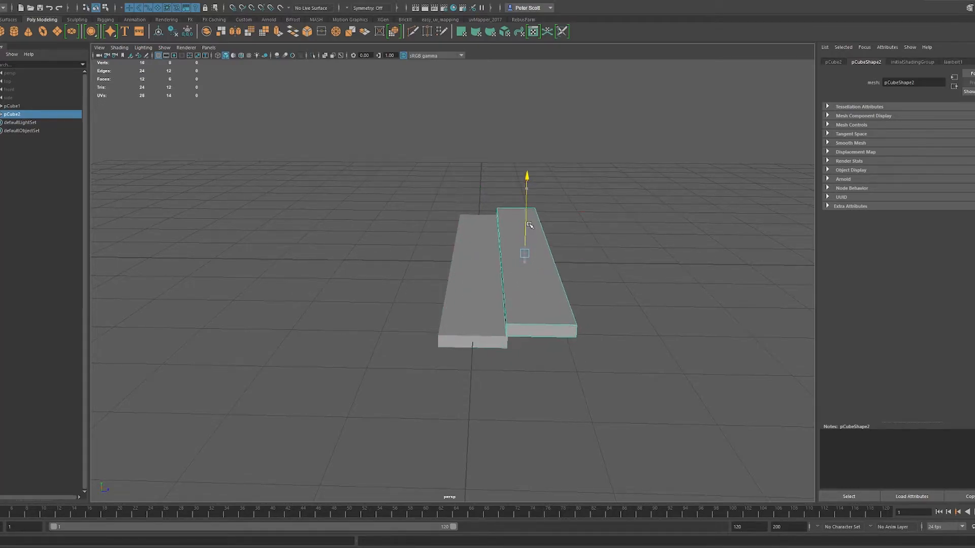
{"action": "key", "text": "ctrl+d"}
{"action": "left_click_drag", "start_coordinate": [554, 253], "coordinate": [630, 214]}
{"action": "key", "text": "ctrl+d"}
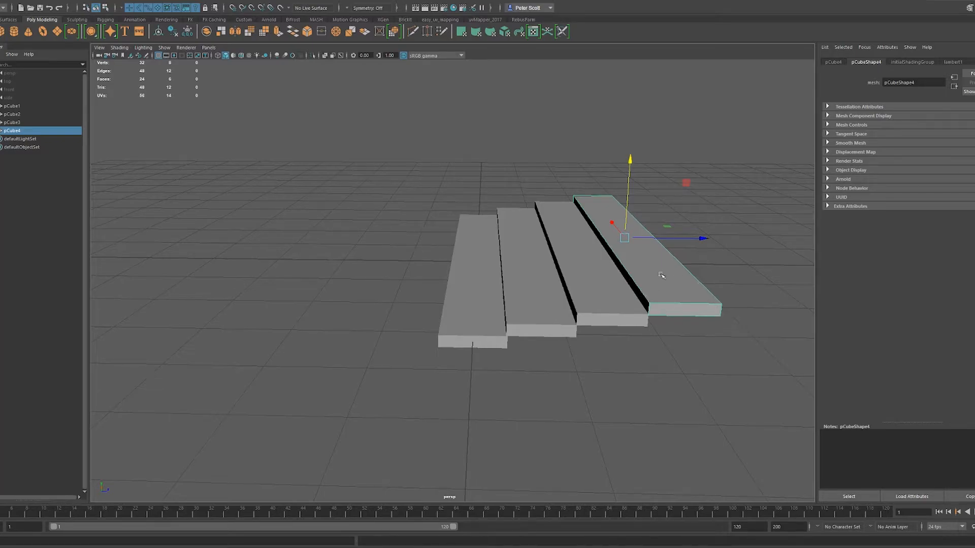
- Repeat Duplicate with Transform on the last plank to extend the steps into a straight staircase of 22 planks
{"action": "key", "text": "shift+d"}
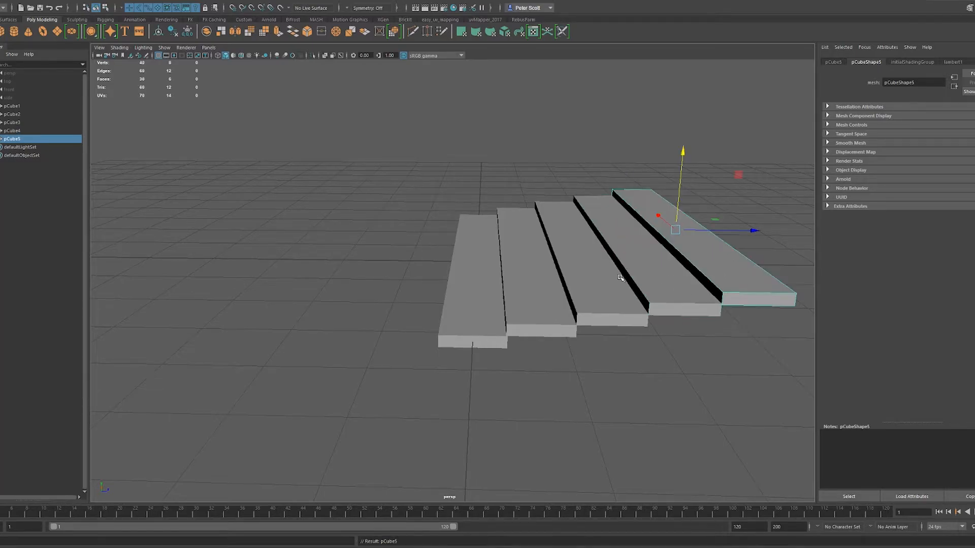
{"action": "left_click_drag", "start_coordinate": [703, 280], "coordinate": [743, 263], "text": "alt"}
{"action": "left_click_drag", "start_coordinate": [744, 195], "coordinate": [565, 310], "text": "alt"}
{"action": "key", "text": "shift+d"}
{"action": "key", "text": "shift+d"}
{"action": "key", "text": "shift+d"}
{"action": "key", "text": "shift+d"}
{"action": "key", "text": "shift+d"}
{"action": "key", "text": "shift+d"}
{"action": "key", "text": "shift+d"}
{"action": "key", "text": "shift+d"}
{"action": "key", "text": "shift+d"}
{"action": "key", "text": "shift+d"}
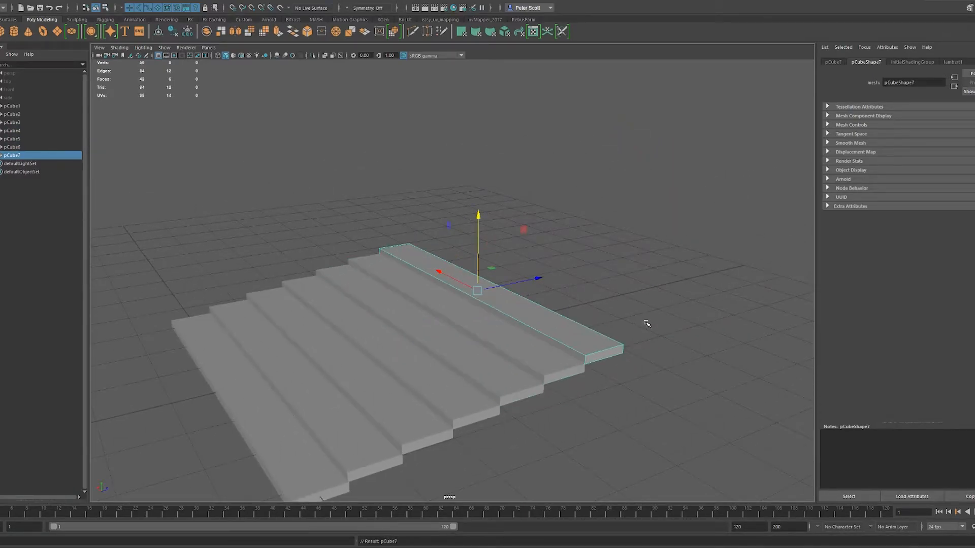
{"action": "key", "text": "shift+d"}
{"action": "key", "text": "shift+d"}
{"action": "key", "text": "shift+d"}
{"action": "key", "text": "shift+d"}
{"action": "key", "text": "shift+d"}
{"action": "key", "text": "shift+d"}
{"action": "key", "text": "shift+d"}
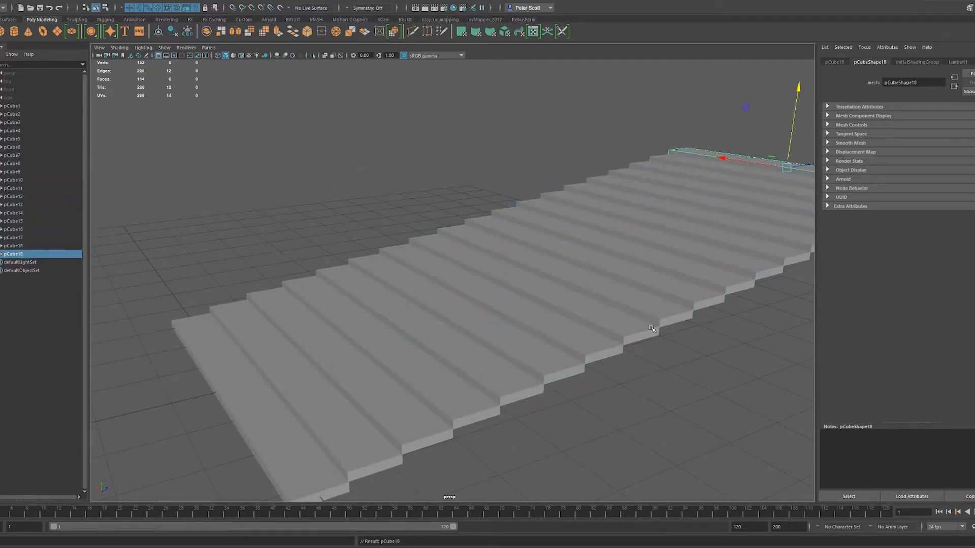
{"action": "scroll", "coordinate": [655, 327], "scroll_direction": "down", "scroll_amount": 5}
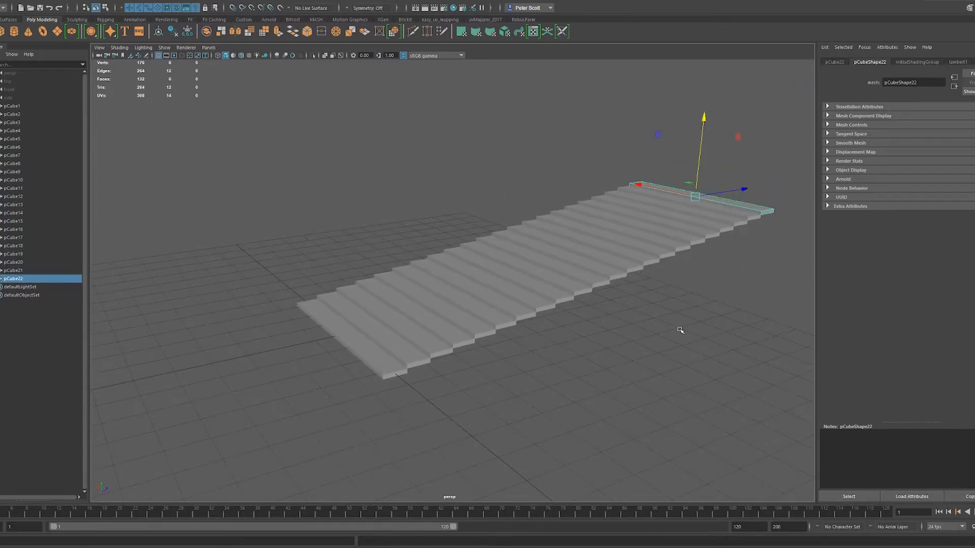
{"action": "left_click_drag", "start_coordinate": [681, 331], "coordinate": [665, 328], "text": "alt"}
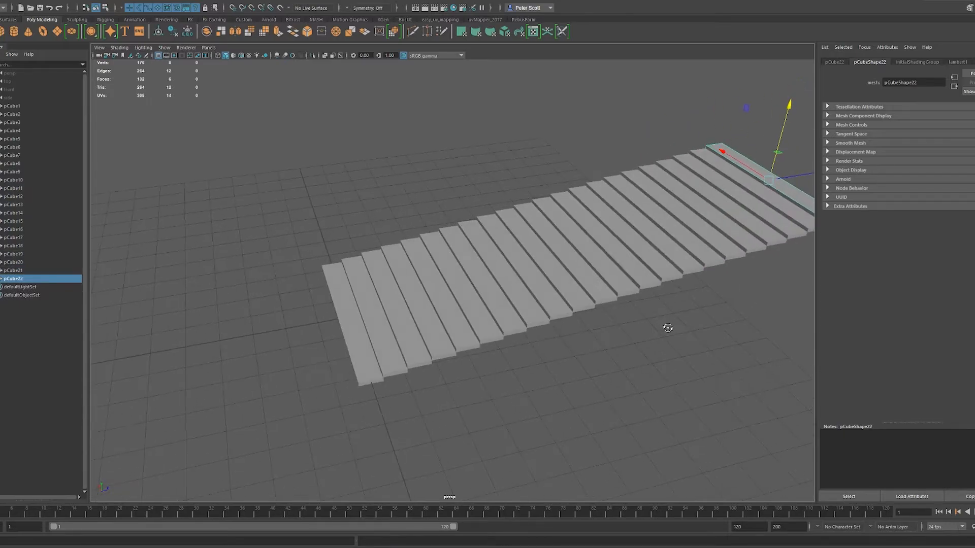
- Delete all duplicated planks and select the remaining original plank
{"action": "left_click_drag", "start_coordinate": [772, 389], "coordinate": [435, 135]}
{"action": "key", "text": "Delete"}
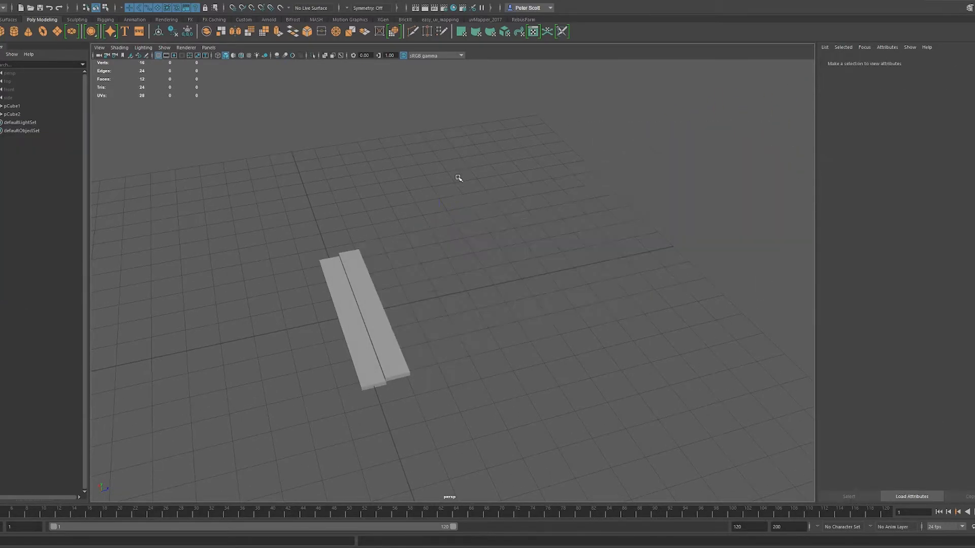
{"action": "left_click", "coordinate": [395, 342]}
{"action": "key", "text": "Delete"}
{"action": "scroll", "coordinate": [384, 353], "scroll_direction": "up", "scroll_amount": 2}
{"action": "left_click", "coordinate": [331, 374]}
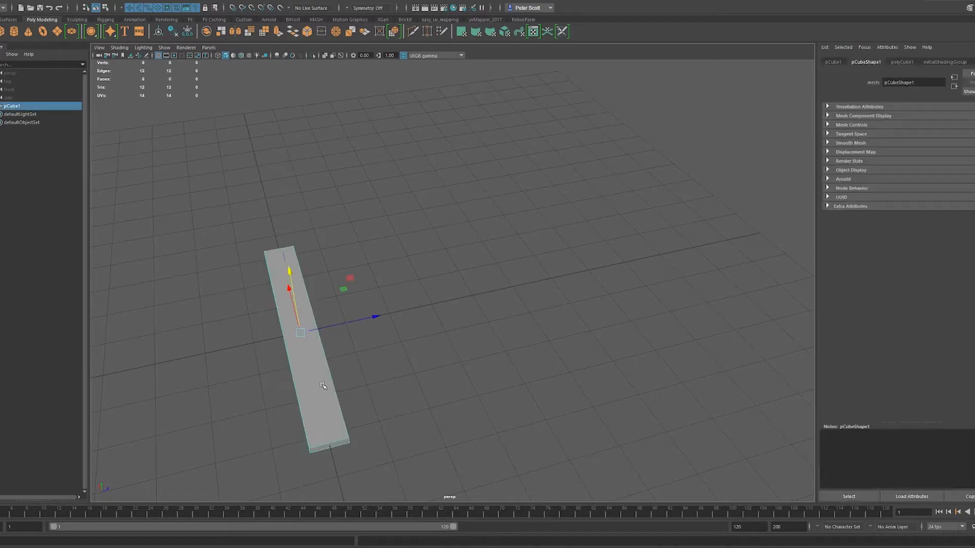
- Move the plank's pivot from its centre to the middle of one short end
{"action": "left_click_drag", "start_coordinate": [414, 362], "coordinate": [407, 330], "text": "alt"}
{"action": "key", "text": "d"}
{"action": "left_click_drag", "start_coordinate": [303, 320], "coordinate": [407, 353]}
{"action": "left_click_drag", "start_coordinate": [544, 379], "coordinate": [549, 378], "text": "alt"}
{"action": "key", "text": "d"}
- Duplicate the plank, rotate the copy slightly about the end pivot and raise it by one step height
{"action": "key", "text": "e"}
{"action": "mouse_move", "coordinate": [491, 448]}
{"action": "left_mouse_down"}
{"action": "mouse_move", "coordinate": [459, 446]}
{"action": "mouse_move", "coordinate": [480, 446]}
{"action": "left_mouse_up"}
{"action": "key", "text": "ctrl+z"}
{"action": "key", "text": "ctrl+d"}
{"action": "key", "text": "w"}
{"action": "left_click_drag", "start_coordinate": [466, 376], "coordinate": [468, 368]}
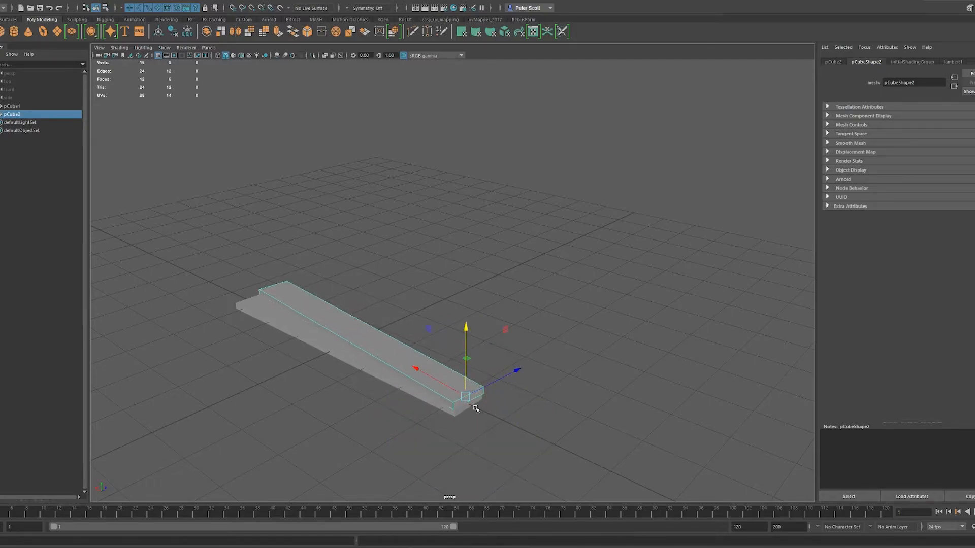
- Repeat Duplicate with Transform on the rotated plank to build a spiral staircase of more than 40 steps
{"action": "key", "text": "shift+d"}
{"action": "key", "text": "shift+d"}
{"action": "key", "text": "shift+d"}
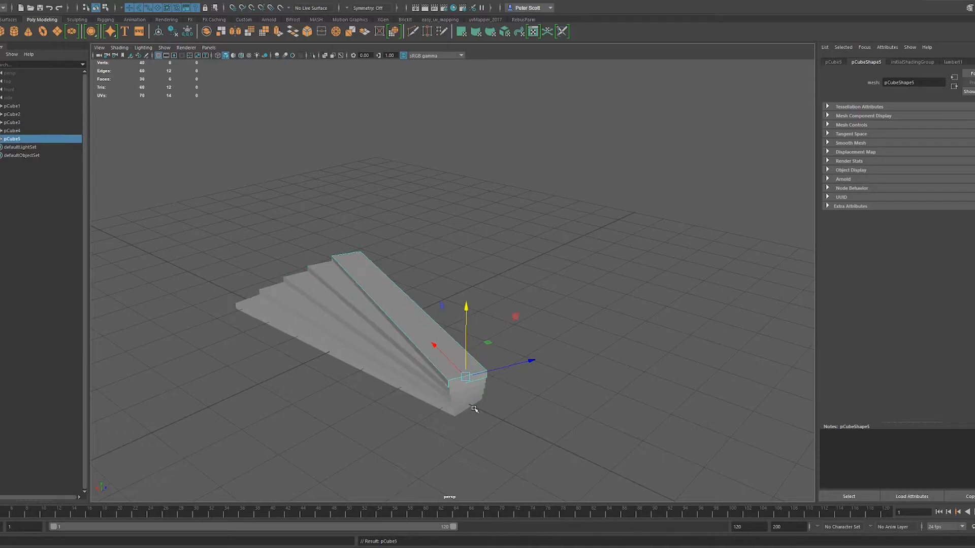
{"action": "key", "text": "shift+d"}
{"action": "key", "text": "shift+d"}
{"action": "key", "text": "shift+d"}
{"action": "key", "text": "shift+d"}
{"action": "key", "text": "shift+d"}
{"action": "key", "text": "shift+d"}
{"action": "key", "text": "shift+d"}
{"action": "key", "text": "shift+d"}
{"action": "key", "text": "shift+d"}
{"action": "key", "text": "shift+d"}
{"action": "key", "text": "shift+d"}
{"action": "key", "text": "shift+d"}
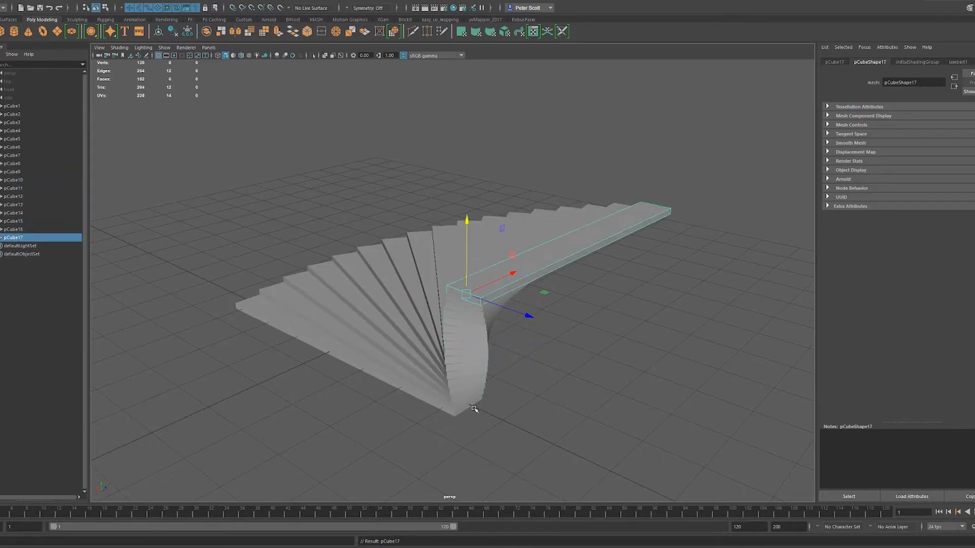
{"action": "key", "text": "shift+d"}
{"action": "key", "text": "shift+d"}
{"action": "key", "text": "shift+d"}
{"action": "key", "text": "shift+d"}
{"action": "key", "text": "shift+d"}
{"action": "key", "text": "shift+d"}
{"action": "key", "text": "shift+d"}
{"action": "key", "text": "shift+d"}
{"action": "key", "text": "shift+d"}
{"action": "key", "text": "shift+d"}
{"action": "key", "text": "shift+d"}
{"action": "key", "text": "shift+d"}
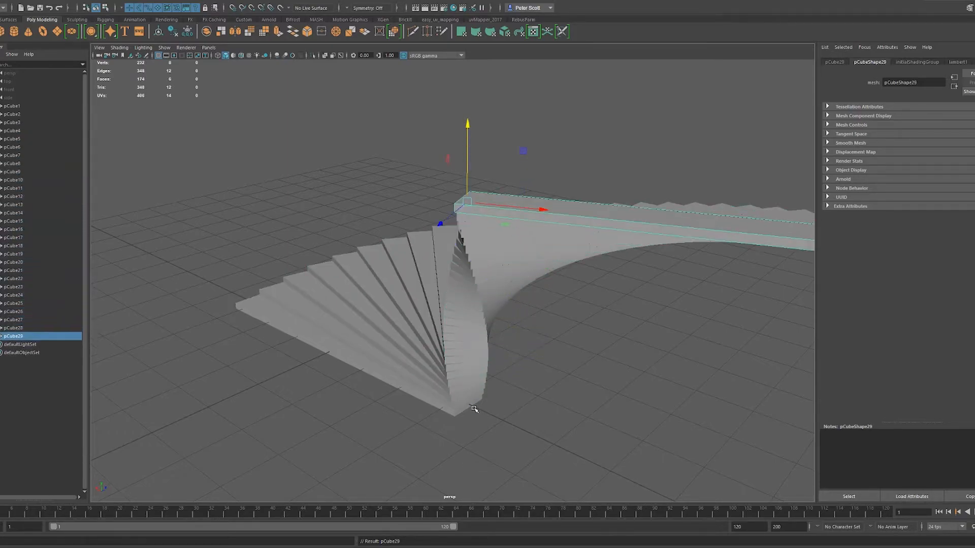
{"action": "key", "text": "shift+d"}
{"action": "key", "text": "shift+d"}
{"action": "key", "text": "shift+d"}
{"action": "key", "text": "shift+d"}
{"action": "key", "text": "shift+d"}
{"action": "key", "text": "shift+d"}
{"action": "key", "text": "shift+d"}
{"action": "key", "text": "shift+d"}
{"action": "key", "text": "shift+d"}
{"action": "key", "text": "shift+d"}
{"action": "key", "text": "shift+d"}
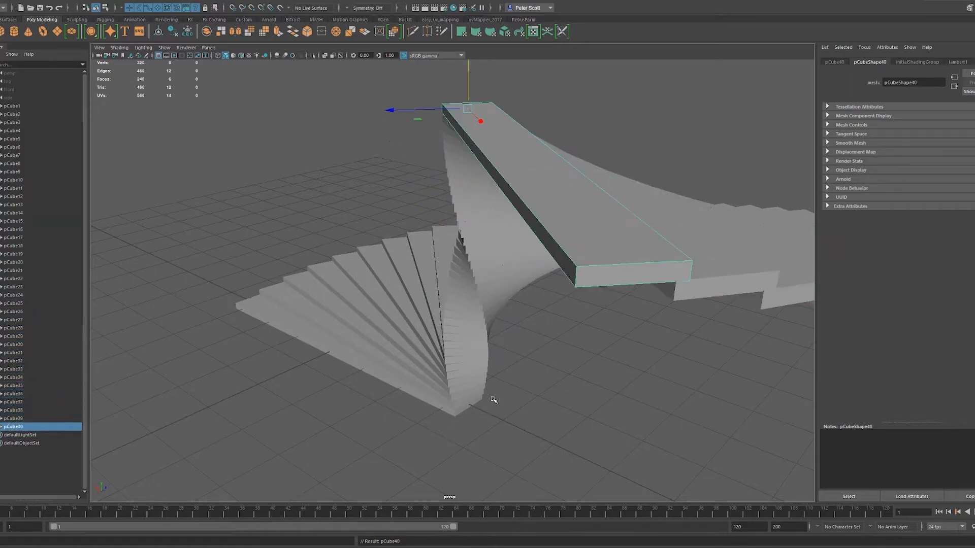
{"action": "key", "text": "shift+d"}
{"action": "key", "text": "shift+d"}
{"action": "key", "text": "shift+d"}
{"action": "key", "text": "shift+d"}
{"action": "key", "text": "shift+d"}
{"action": "scroll", "coordinate": [533, 379], "scroll_direction": "down", "scroll_amount": 6}
- Select the whole spiral staircase and delete it to clear the scene
{"action": "left_click_drag", "start_coordinate": [545, 371], "coordinate": [311, 211], "text": "alt"}
{"action": "key", "text": "Delete"}
{"action": "left_click_drag", "start_coordinate": [452, 337], "coordinate": [492, 324], "text": "alt"}
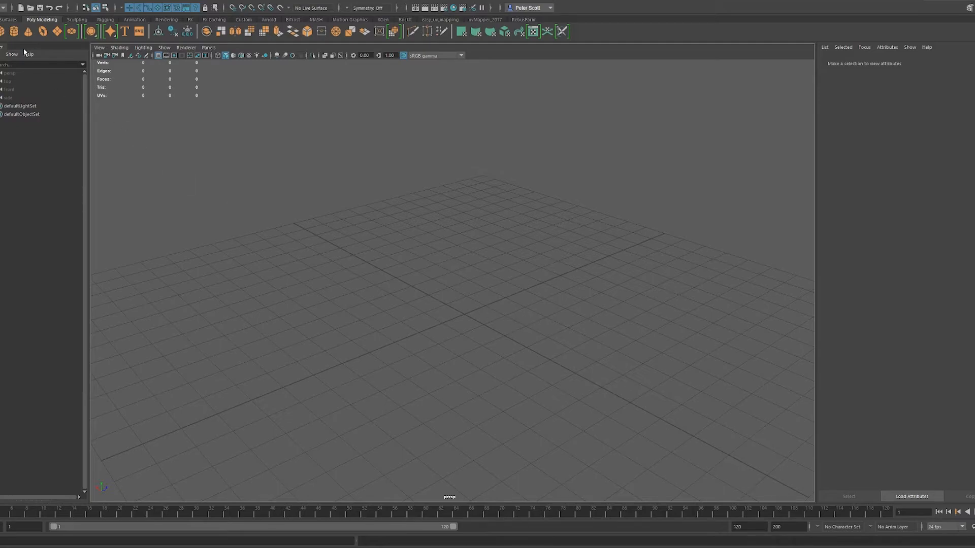
- Create a polygon cube at the origin and scale it up uniformly to several grid units
{"action": "left_click", "coordinate": [3, 33]}
{"action": "key", "text": "r"}
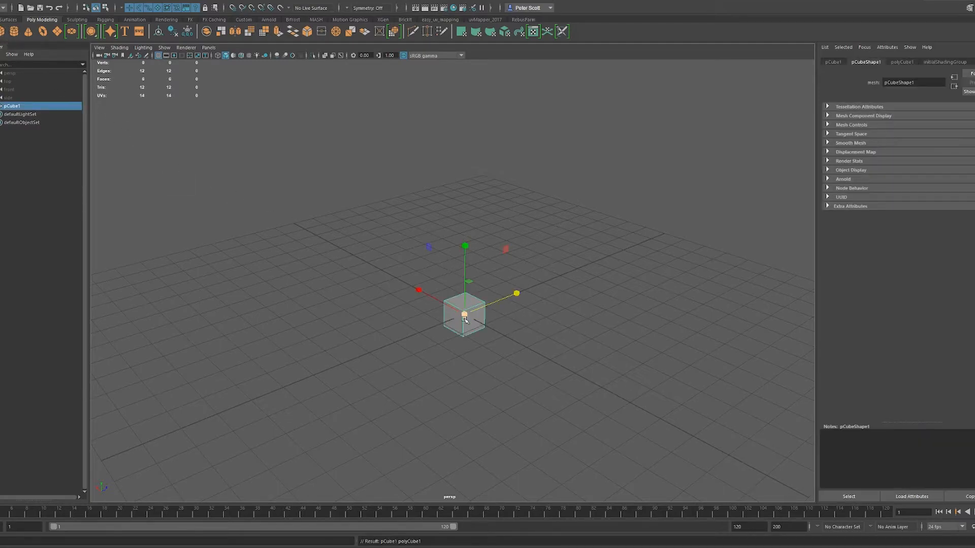
{"action": "left_click_drag", "start_coordinate": [464, 314], "coordinate": [564, 302]}
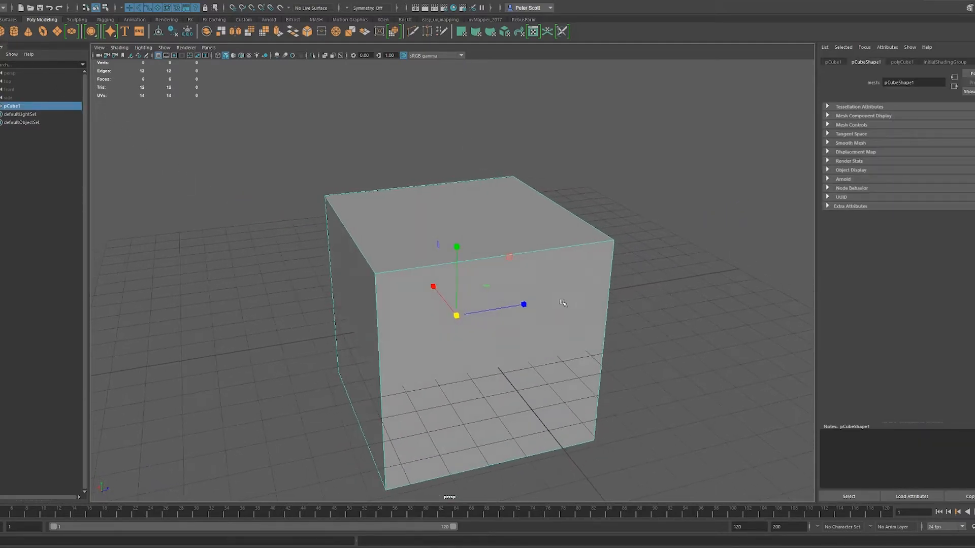
- Insert four vertical edge loops and two horizontal loops near the cube's top with the Multi-Cut tool
{"action": "left_click", "coordinate": [412, 32]}
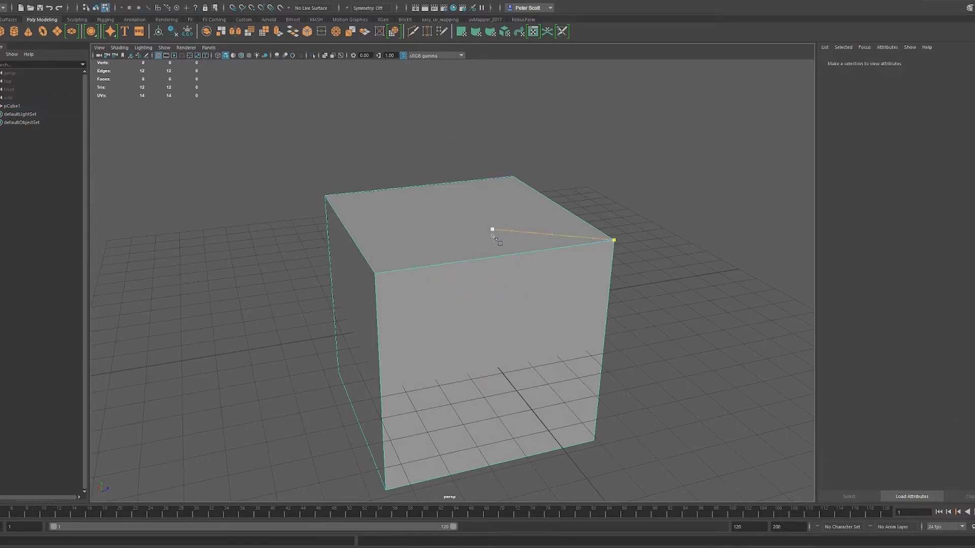
{"action": "left_click", "coordinate": [374, 274]}
{"action": "left_click", "coordinate": [456, 262], "text": "ctrl"}
{"action": "left_click", "coordinate": [522, 253], "text": "ctrl"}
{"action": "left_click", "coordinate": [495, 257], "text": "ctrl"}
{"action": "left_click", "coordinate": [496, 270], "text": "ctrl"}
{"action": "left_click", "coordinate": [497, 297], "text": "ctrl"}
{"action": "left_click", "coordinate": [514, 295], "text": "ctrl"}
{"action": "left_click_drag", "start_coordinate": [514, 295], "coordinate": [516, 293], "text": "alt"}
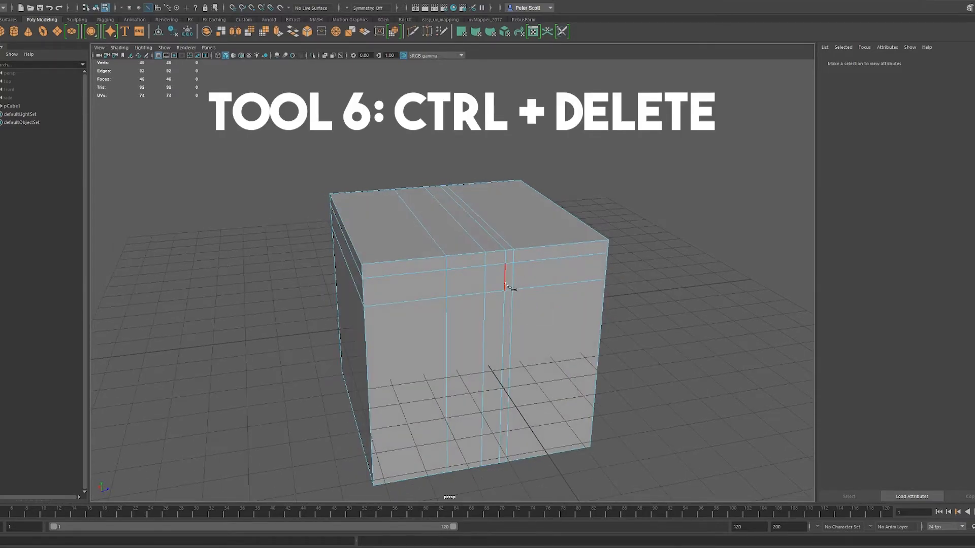
- Delete two upper front edges of the third vertical loop without their vertices, and switch to vertex mode
{"action": "left_click", "coordinate": [511, 294]}
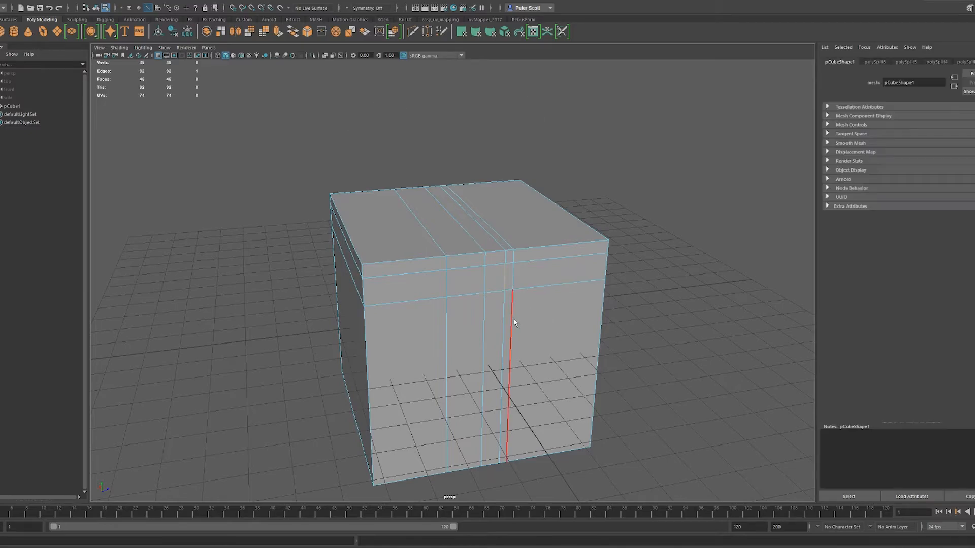
{"action": "key", "text": "Delete"}
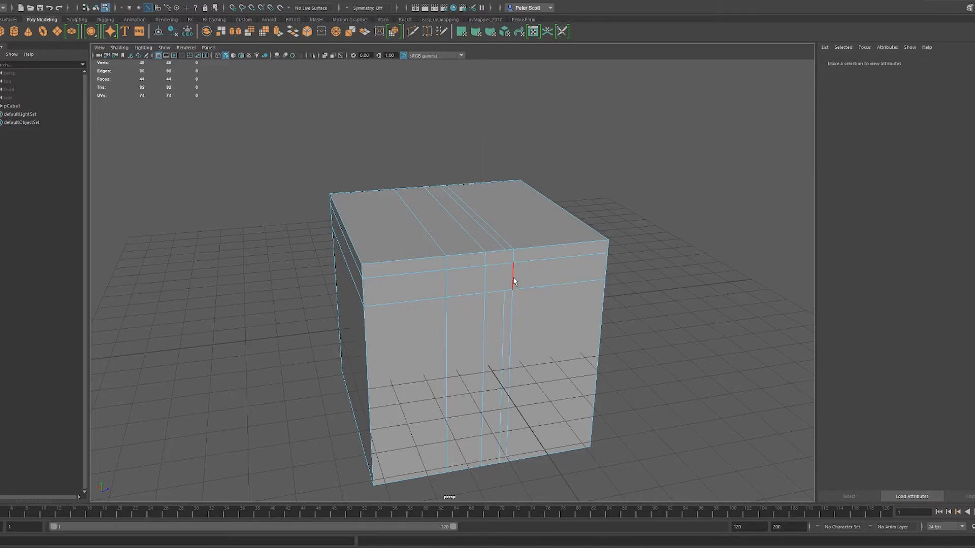
{"action": "scroll", "coordinate": [504, 275], "scroll_direction": "up", "scroll_amount": 5}
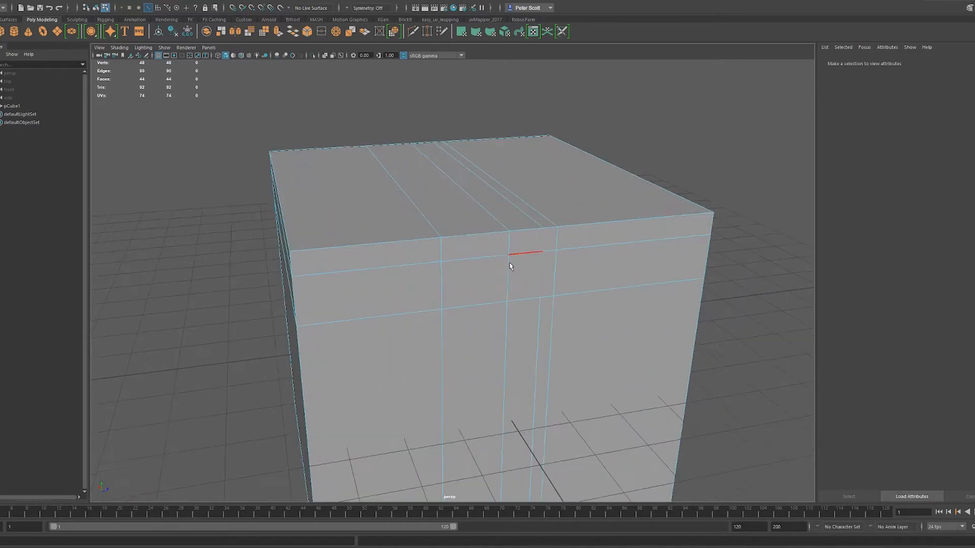
{"action": "key", "text": "F9"}
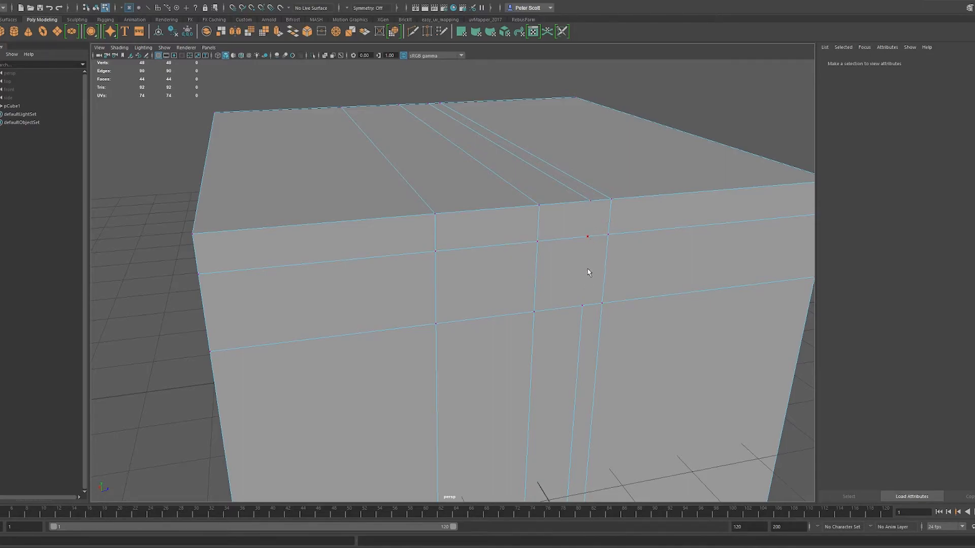
- Delete the second vertical edge loop without its vertices and return to vertex mode
{"action": "key", "text": "F10"}
{"action": "double_click", "coordinate": [535, 274]}
{"action": "key", "text": "Delete"}
{"action": "key", "text": "F9"}
- Select the leftover vertices of the removed second edge loop and delete them
{"action": "scroll", "coordinate": [520, 270], "scroll_direction": "down", "scroll_amount": 5}
{"action": "left_click_drag", "start_coordinate": [527, 273], "coordinate": [504, 290], "text": "alt"}
{"action": "left_click", "coordinate": [427, 279]}
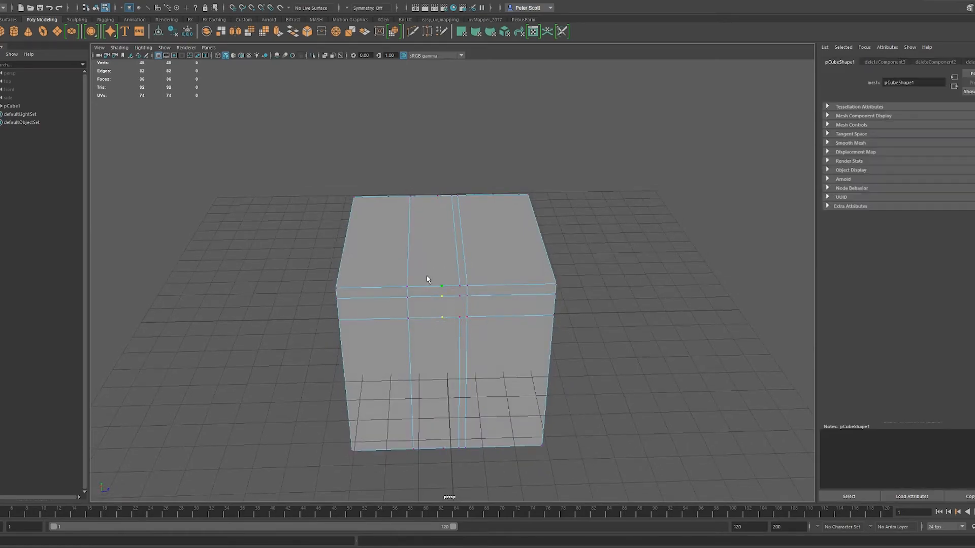
{"action": "key", "text": "Delete"}
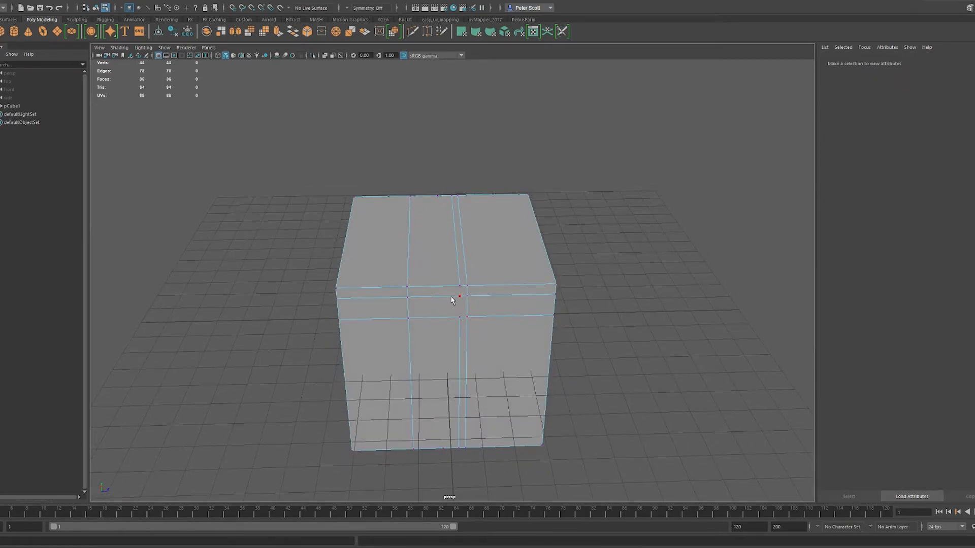
- Undo the vertex and edge deletions to restore all of the cube's edge loops
{"action": "left_click_drag", "start_coordinate": [488, 303], "coordinate": [523, 269], "text": "alt"}
{"action": "key", "text": "ctrl+z"}
{"action": "key", "text": "ctrl+z"}
{"action": "key", "text": "ctrl+z"}
{"action": "key", "text": "ctrl+z"}
{"action": "key", "text": "ctrl+z"}
{"action": "key", "text": "ctrl+z"}
{"action": "key", "text": "ctrl+z"}
{"action": "key", "text": "ctrl+z"}
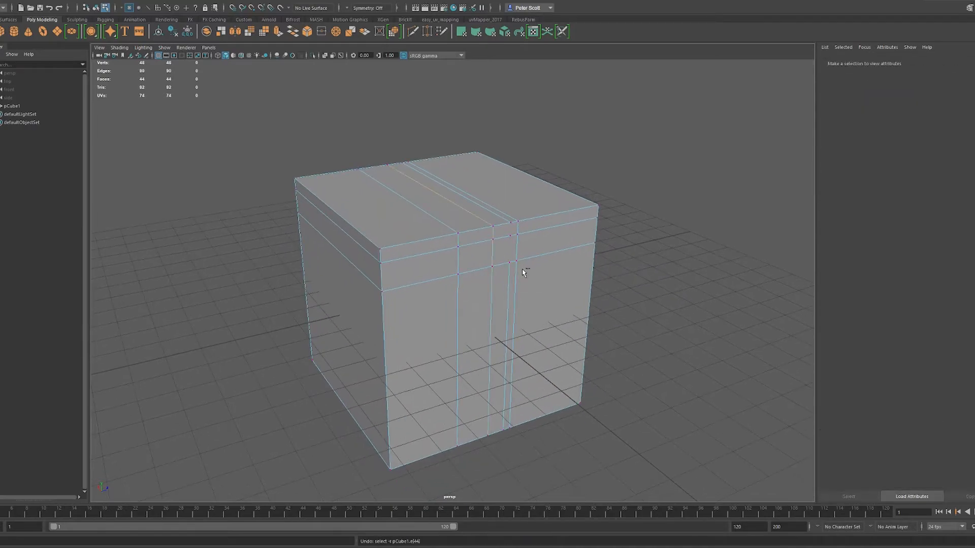
{"action": "key", "text": "ctrl+z"}
{"action": "key", "text": "ctrl+z"}
{"action": "key", "text": "ctrl+z"}
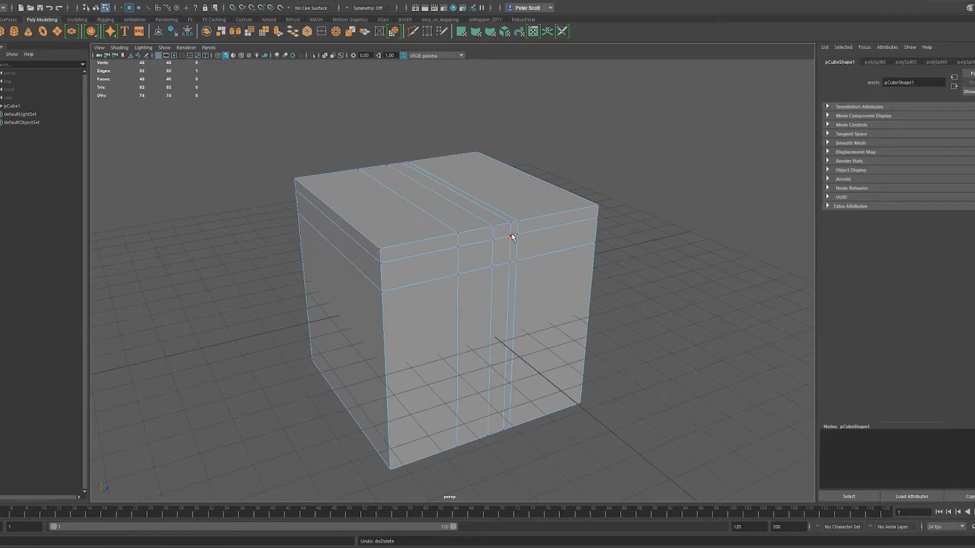
{"action": "key", "text": "ctrl+z"}
{"action": "key", "text": "ctrl+z"}
- Delete the cube's third vertical edge loop together with its vertices
{"action": "key", "text": "Delete"}
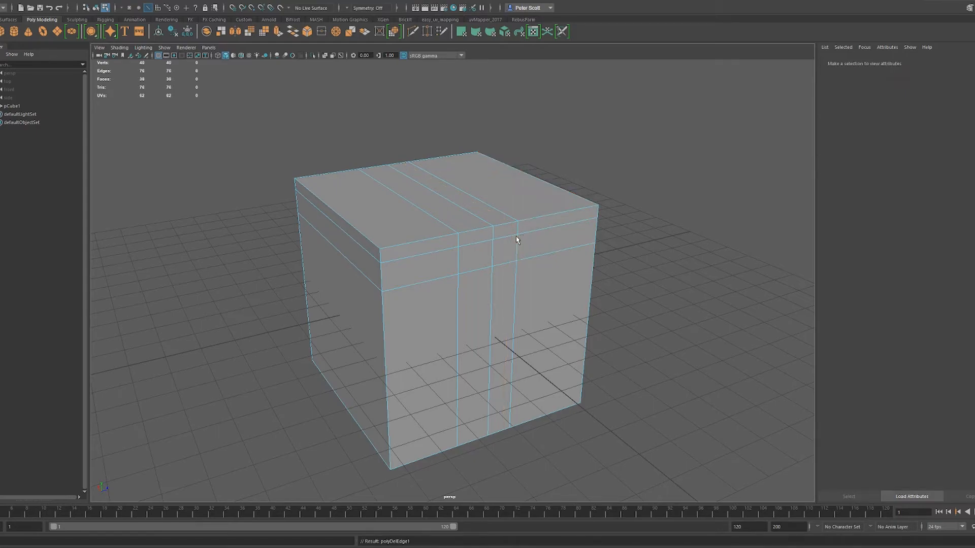
- Delete the cube's middle vertical edge loop together with its vertices
{"action": "key", "text": "F9"}
{"action": "key", "text": "F10"}
{"action": "left_click", "coordinate": [495, 251]}
{"action": "key", "text": "Delete"}
- Replace the cube with a polygon sphere at the origin and scale the sphere up uniformly
{"action": "key", "text": "F8"}
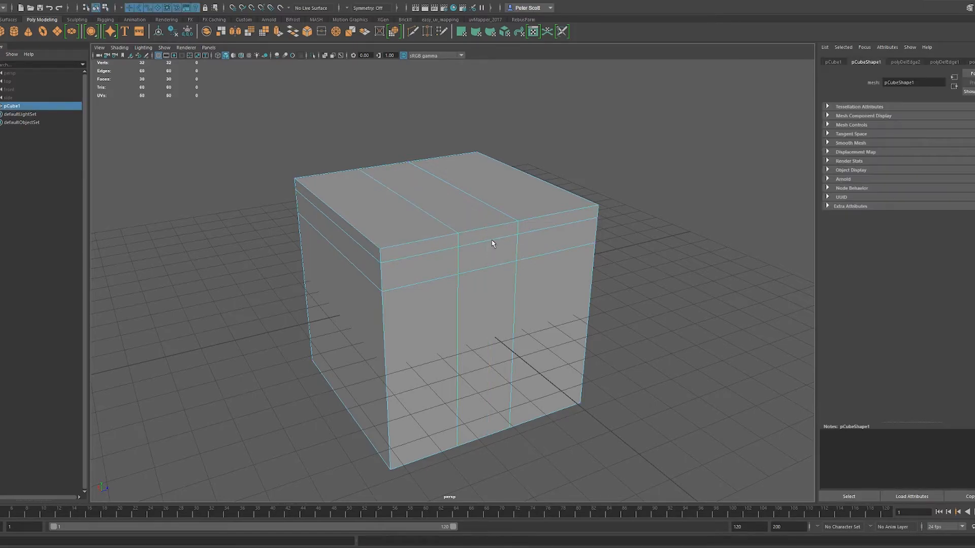
{"action": "key", "text": "Delete"}
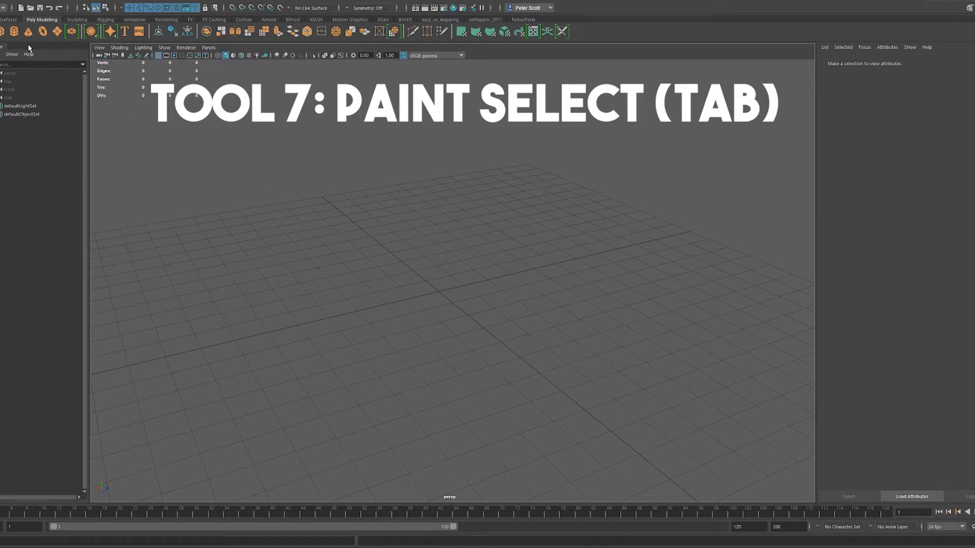
{"action": "left_click", "coordinate": [0, 31]}
{"action": "key", "text": "r"}
{"action": "left_click_drag", "start_coordinate": [439, 291], "coordinate": [559, 224]}
{"action": "right_click_drag", "start_coordinate": [490, 253], "coordinate": [491, 276]}
{"action": "scroll", "coordinate": [490, 276], "scroll_direction": "up", "scroll_amount": 3}
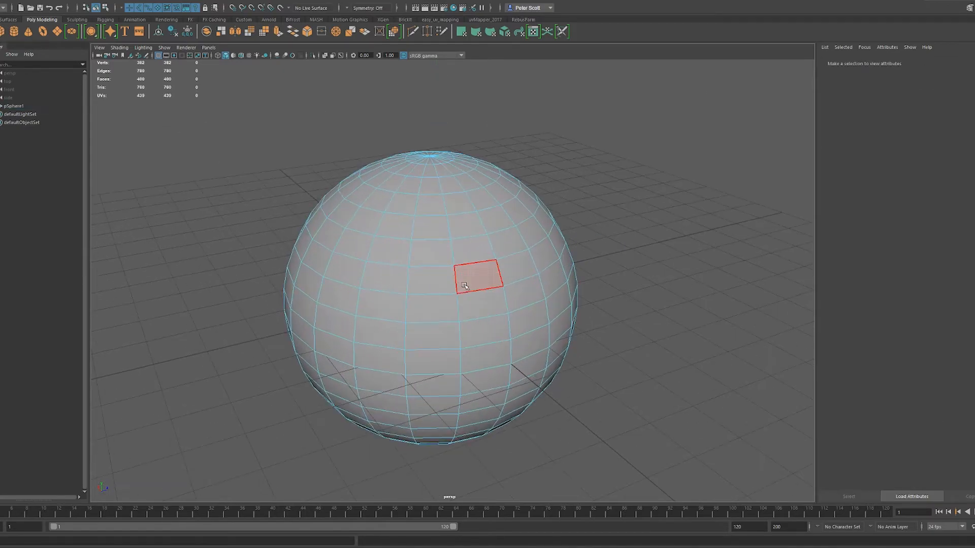
- Select a block of faces three wide and four high on the sphere's front, adding them one at a time
{"action": "left_click", "coordinate": [461, 286]}
{"action": "key", "text": "q"}
{"action": "scroll", "coordinate": [464, 314], "scroll_direction": "up", "scroll_amount": 3}
{"action": "scroll", "coordinate": [462, 311], "scroll_direction": "down", "scroll_amount": 4}
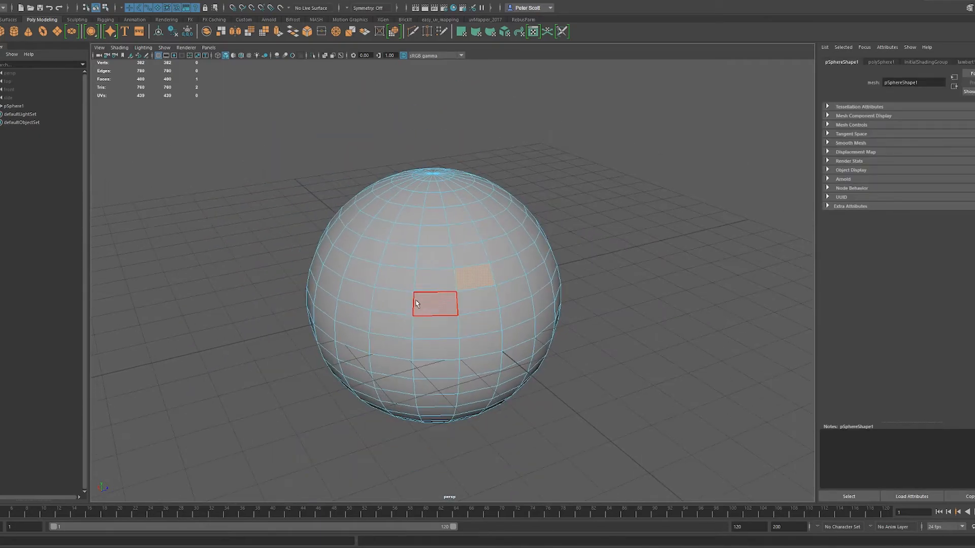
{"action": "left_click", "coordinate": [441, 281], "text": "shift"}
{"action": "left_click", "coordinate": [399, 279], "text": "shift"}
{"action": "left_click", "coordinate": [404, 259], "text": "shift"}
{"action": "left_click", "coordinate": [429, 261], "text": "shift"}
{"action": "left_click", "coordinate": [434, 306], "text": "shift"}
{"action": "left_click", "coordinate": [399, 304], "text": "shift"}
{"action": "left_click", "coordinate": [417, 327], "text": "shift"}
{"action": "left_click", "coordinate": [398, 330], "text": "shift"}
{"action": "left_click", "coordinate": [477, 325], "text": "shift"}
{"action": "left_click", "coordinate": [475, 301], "text": "shift"}
{"action": "left_click", "coordinate": [466, 264], "text": "shift"}
{"action": "left_click_drag", "start_coordinate": [457, 312], "coordinate": [501, 303], "text": "alt"}
- Try moving the selected block of faces away from the sphere and undo the move
{"action": "key", "text": "w"}
{"action": "left_click_drag", "start_coordinate": [535, 253], "coordinate": [603, 307], "text": "shift"}
{"action": "key", "text": "ctrl+z"}
- Paint-select a large patch of faces across the sphere's front and side, starting from a single face
{"action": "scroll", "coordinate": [469, 314], "scroll_direction": "up", "scroll_amount": 3}
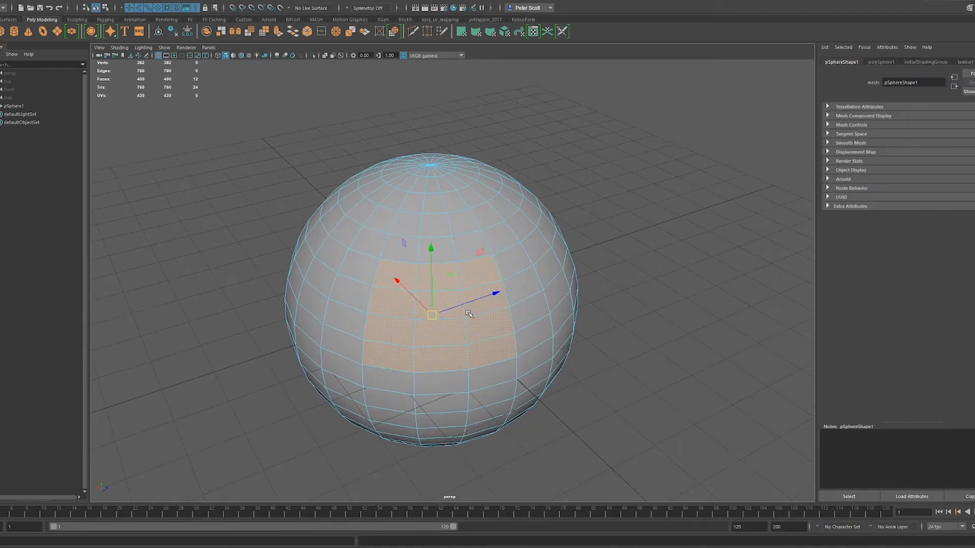
{"action": "left_click_drag", "start_coordinate": [471, 318], "coordinate": [394, 273], "text": "alt"}
{"action": "left_click", "coordinate": [501, 298]}
{"action": "key", "text": "q"}
{"action": "left_click_drag", "start_coordinate": [498, 333], "coordinate": [480, 340], "text": "alt"}
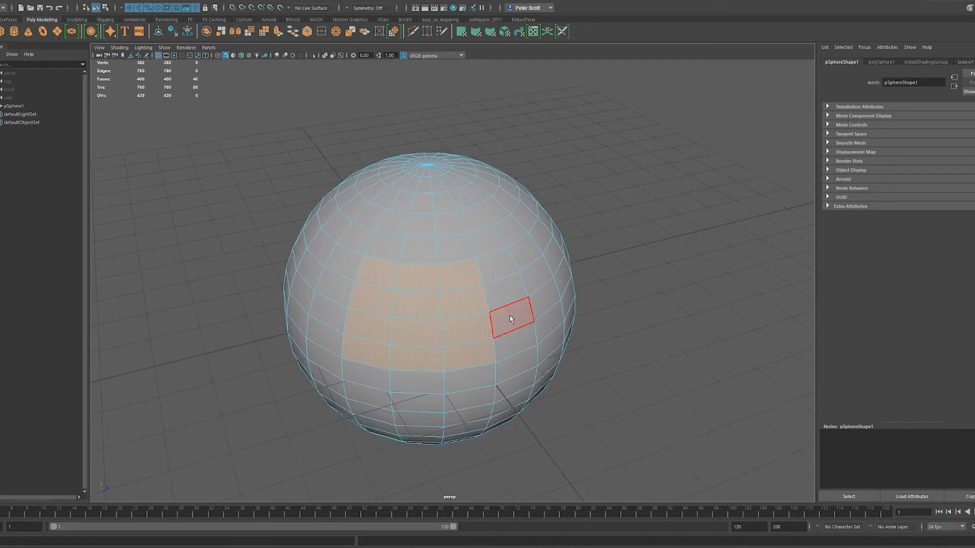
{"action": "left_click_drag", "start_coordinate": [727, 347], "coordinate": [538, 305], "text": "alt"}
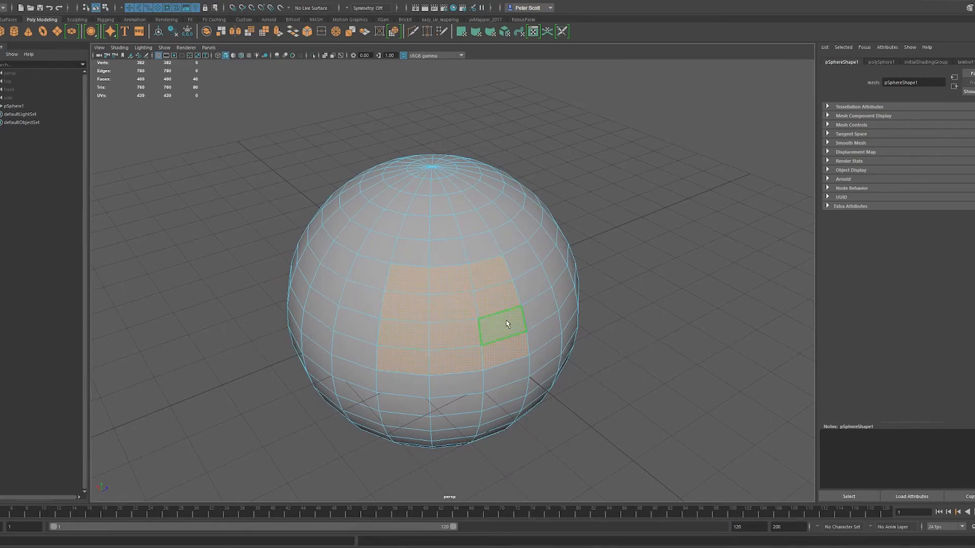
{"action": "left_click", "coordinate": [507, 327]}
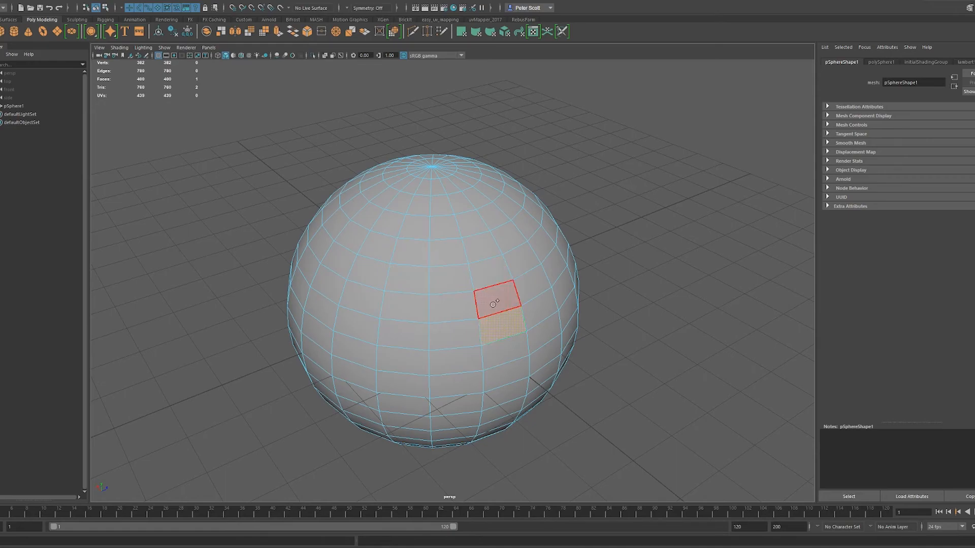
{"action": "mouse_move", "coordinate": [498, 295]}
{"action": "left_mouse_down"}
{"action": "mouse_move", "coordinate": [429, 336]}
{"action": "mouse_move", "coordinate": [419, 282]}
{"action": "mouse_move", "coordinate": [495, 277]}
{"action": "left_mouse_up"}
{"action": "left_click_drag", "start_coordinate": [506, 327], "coordinate": [507, 328]}
{"action": "mouse_move", "coordinate": [532, 312]}
{"action": "left_mouse_down"}
{"action": "mouse_move", "coordinate": [541, 317]}
{"action": "mouse_move", "coordinate": [523, 227]}
{"action": "mouse_move", "coordinate": [569, 293]}
{"action": "mouse_move", "coordinate": [543, 340]}
{"action": "mouse_move", "coordinate": [498, 346]}
{"action": "mouse_move", "coordinate": [401, 386]}
{"action": "mouse_move", "coordinate": [340, 347]}
{"action": "mouse_move", "coordinate": [387, 232]}
{"action": "left_mouse_up"}
{"action": "scroll", "coordinate": [478, 310], "scroll_direction": "down", "scroll_amount": 1}
{"action": "left_click_drag", "start_coordinate": [497, 319], "coordinate": [582, 286], "text": "alt"}
- Try moving the paint-selected patch of faces and undo the move
{"action": "key", "text": "w"}
{"action": "left_click_drag", "start_coordinate": [630, 301], "coordinate": [577, 298], "text": "alt"}
{"action": "key", "text": "ctrl+z"}
- Leave face selection and return the sphere to object mode
{"action": "left_click_drag", "start_coordinate": [513, 296], "coordinate": [463, 292], "text": "alt"}
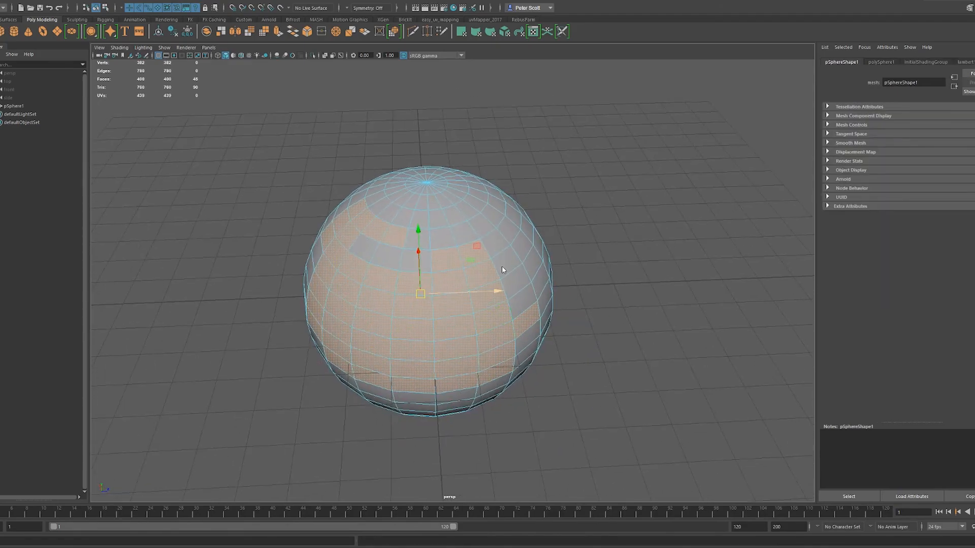
{"action": "key", "text": "F8"}
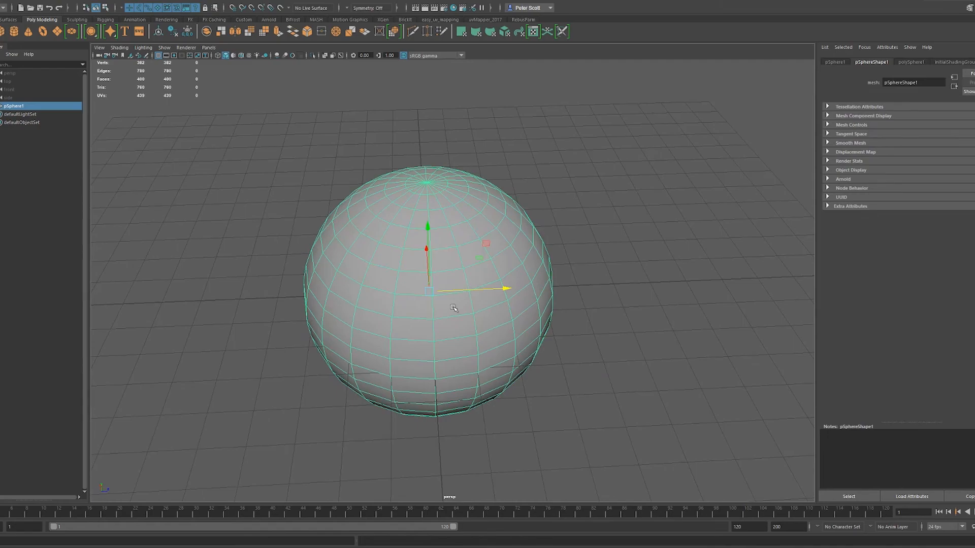
{"action": "left_click_drag", "start_coordinate": [456, 307], "coordinate": [487, 294], "text": "alt"}
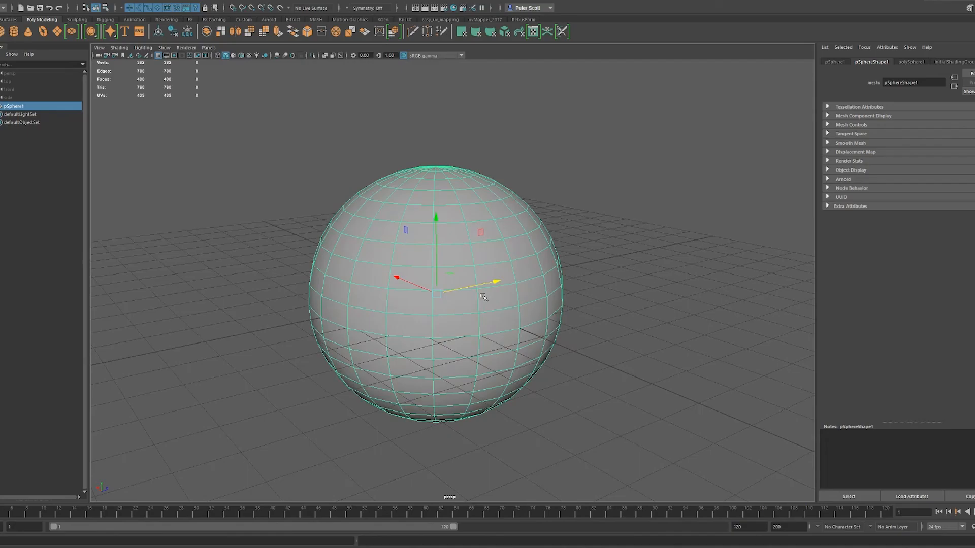